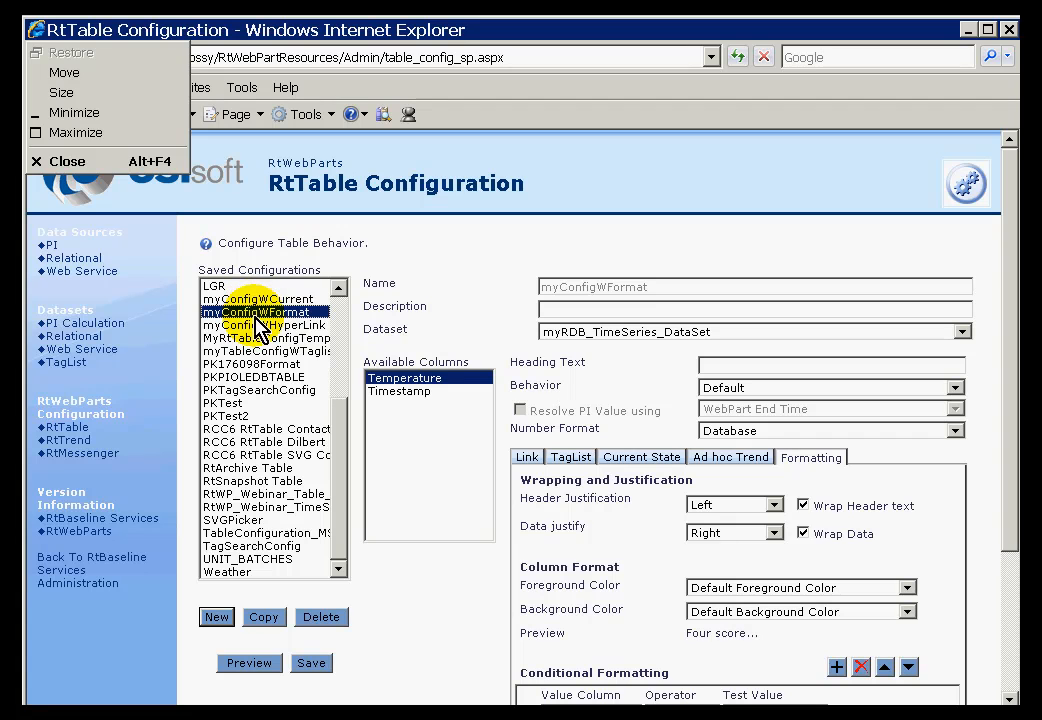
Review the Temperature column's behaviour options, leaving them at Default
key("Escape")
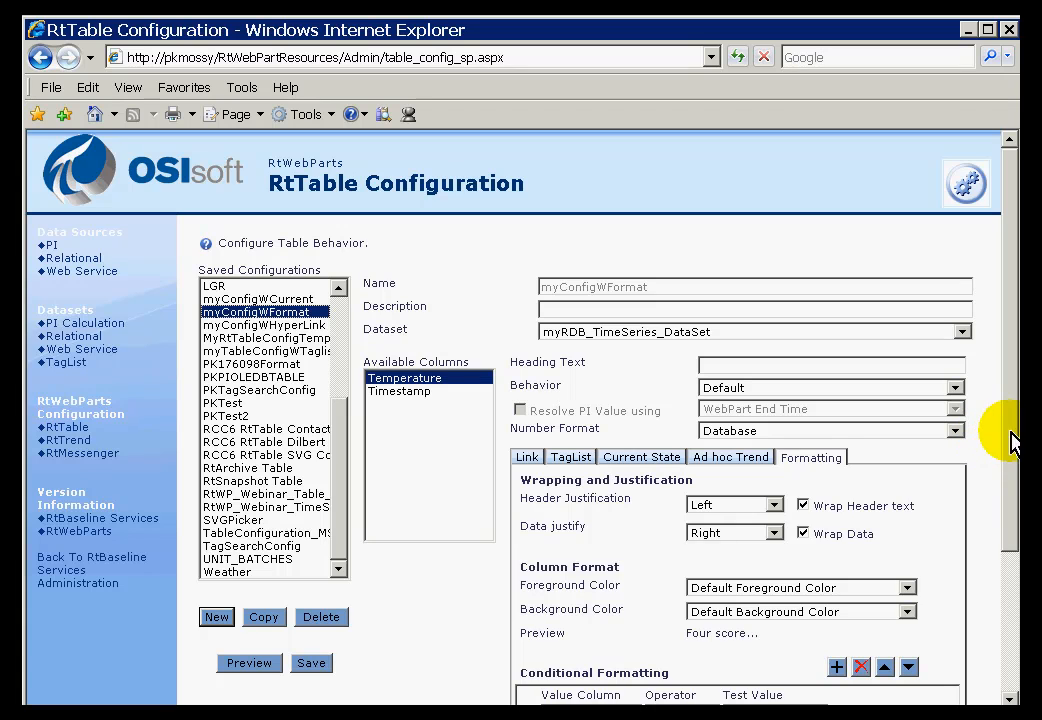
left_click_drag(1012, 440, 1007, 647)
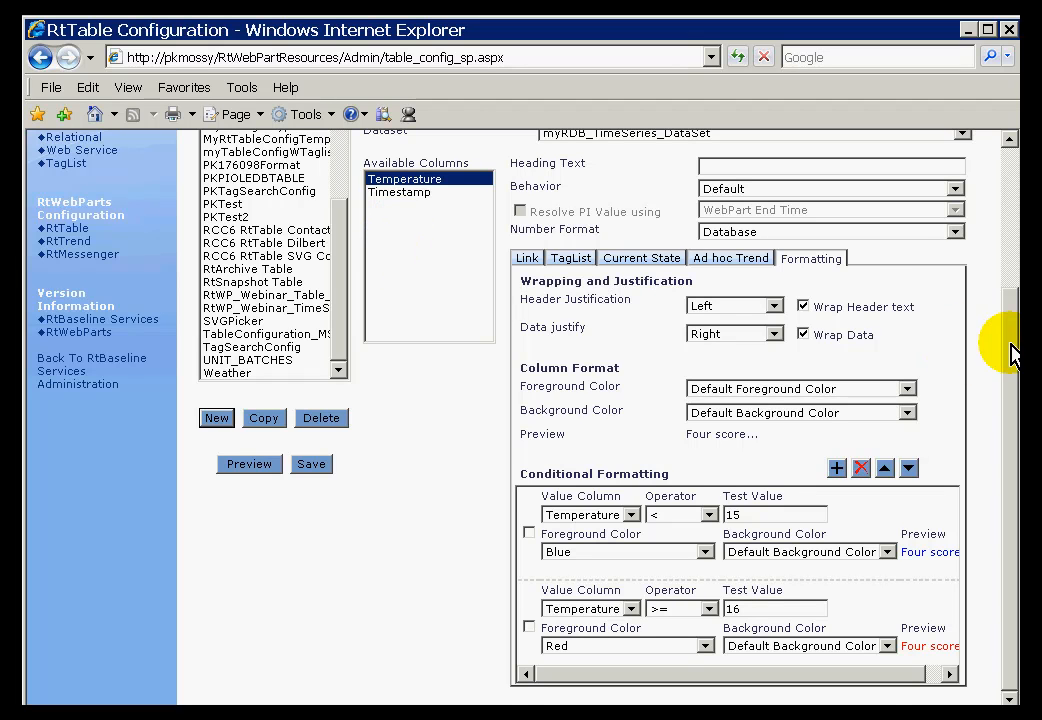
scroll(942, 342, "up", 2)
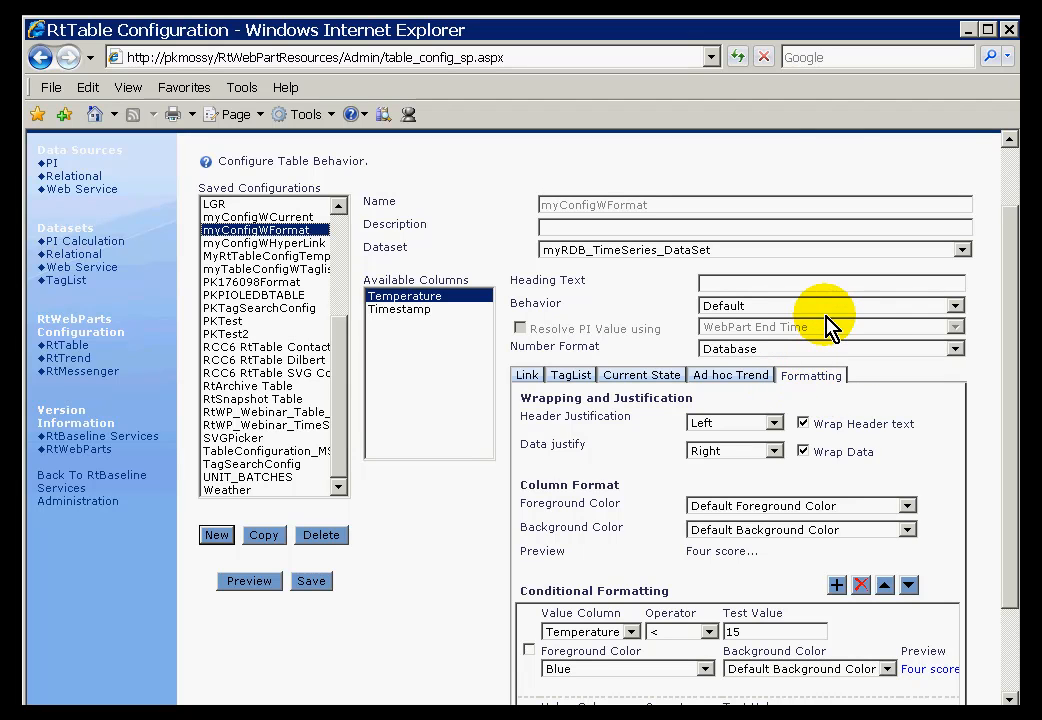
left_click(955, 309)
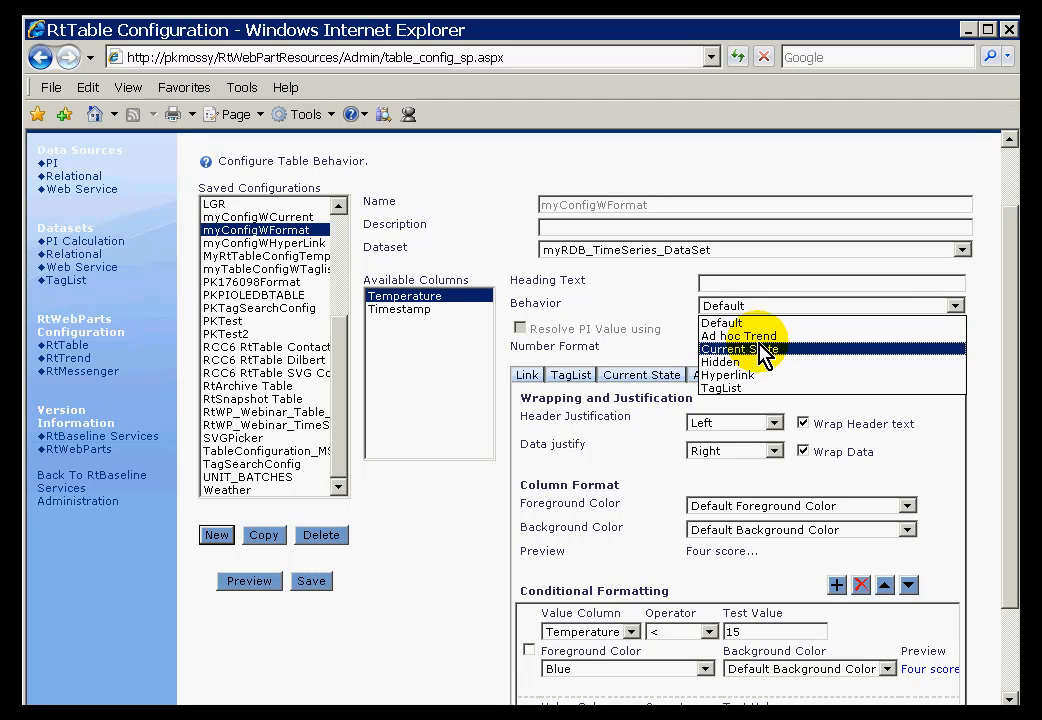
left_click(680, 312)
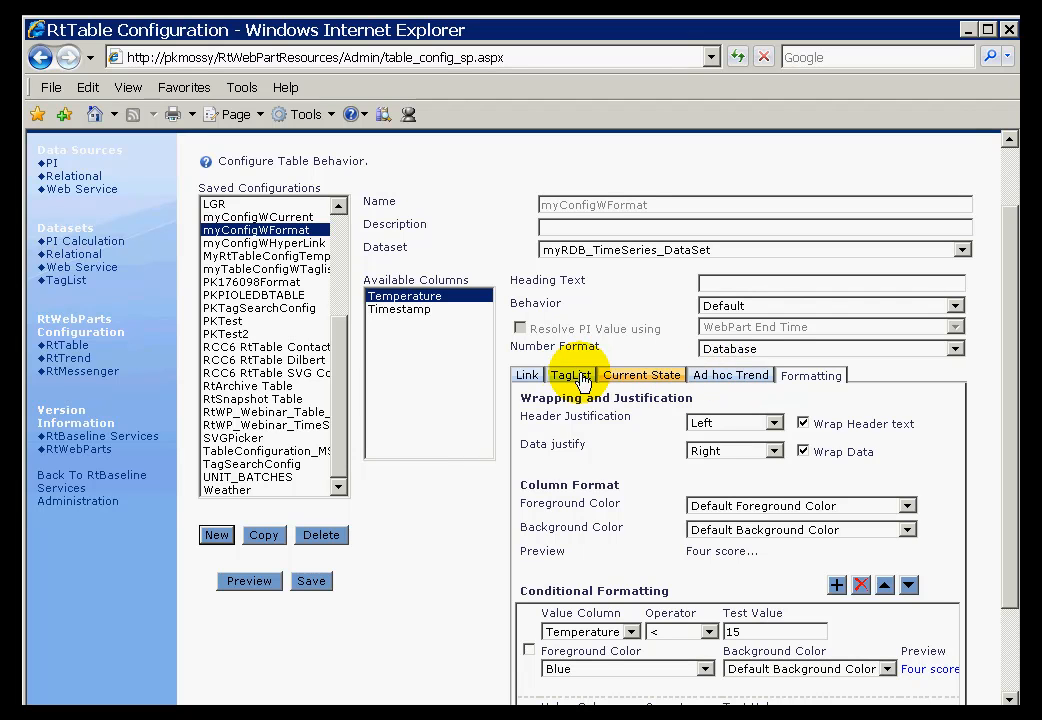
left_click(954, 306)
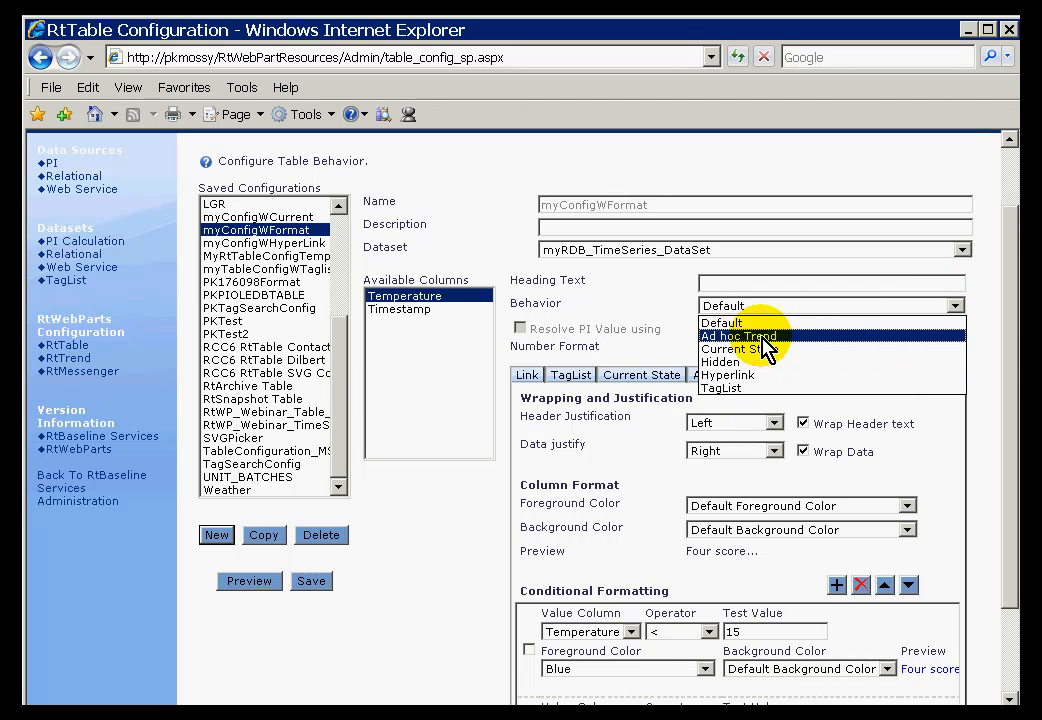
left_click(668, 288)
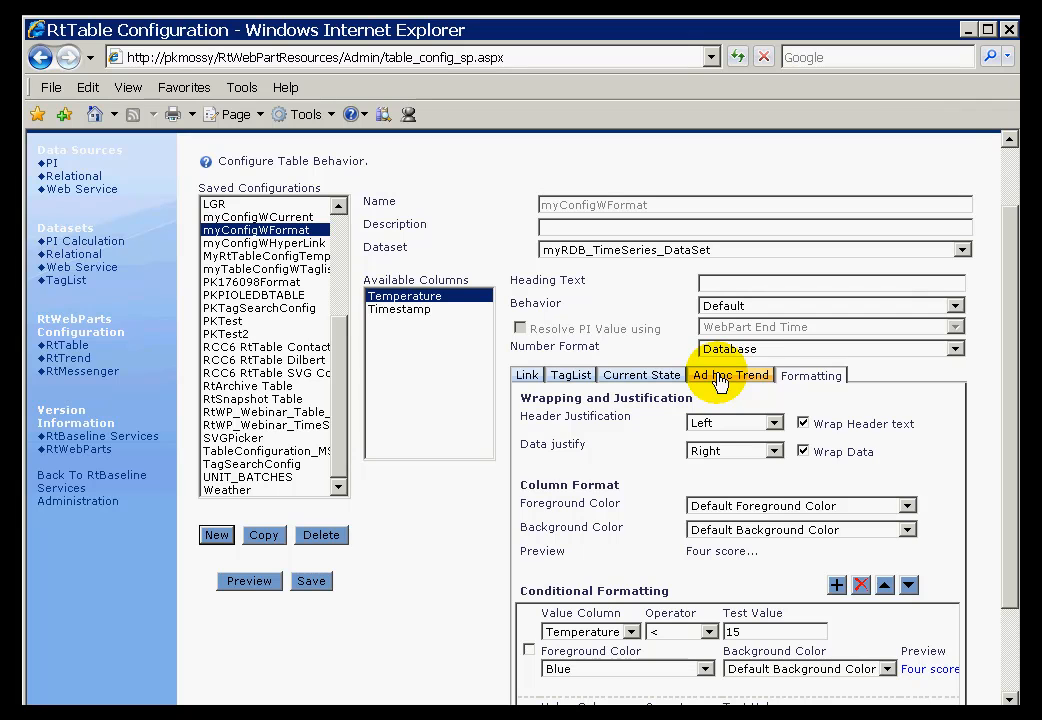
left_click(955, 306)
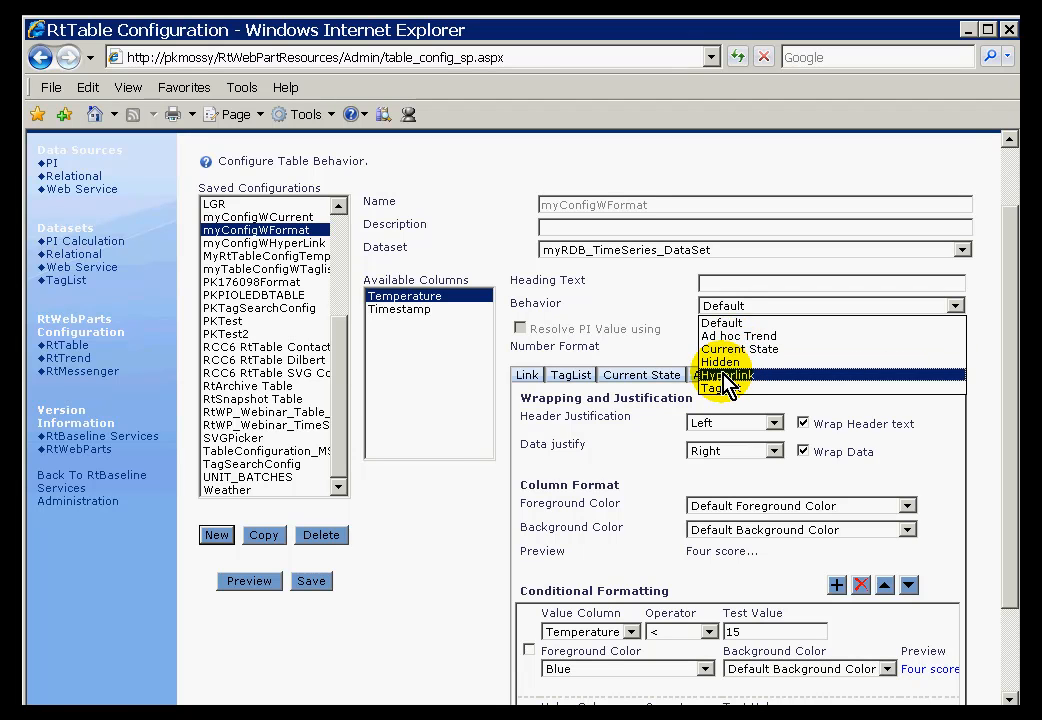
left_click(660, 293)
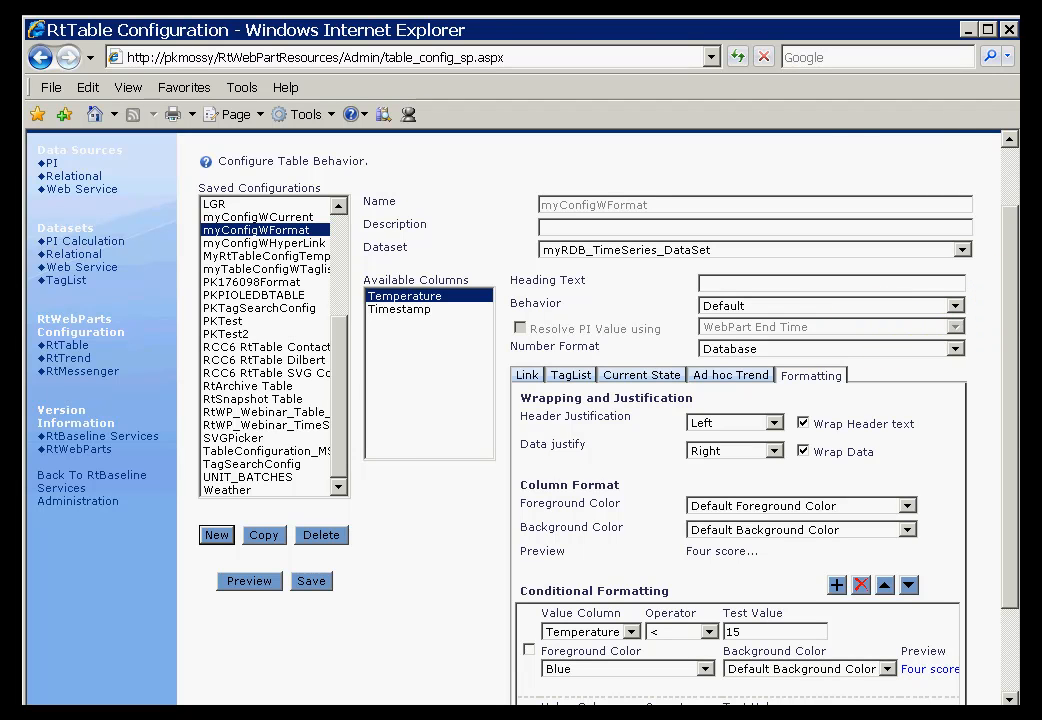
Minimize RtTable [2] and confirm the ANATR, ALFKI and company name cells aren't links
key("alt+Tab")
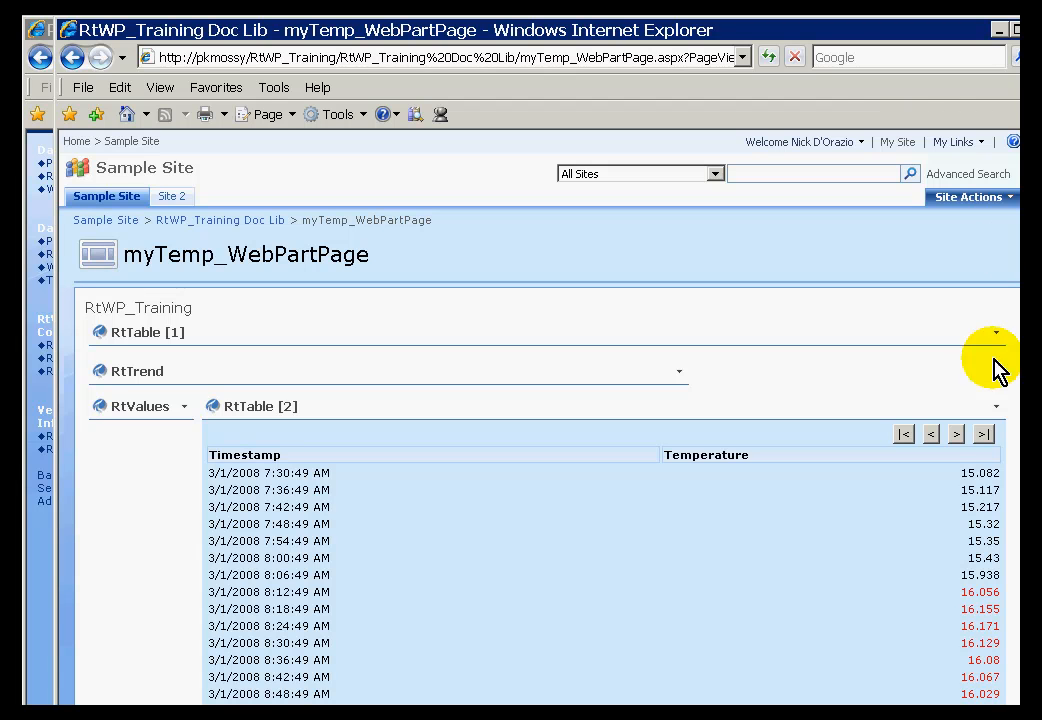
left_click(993, 405)
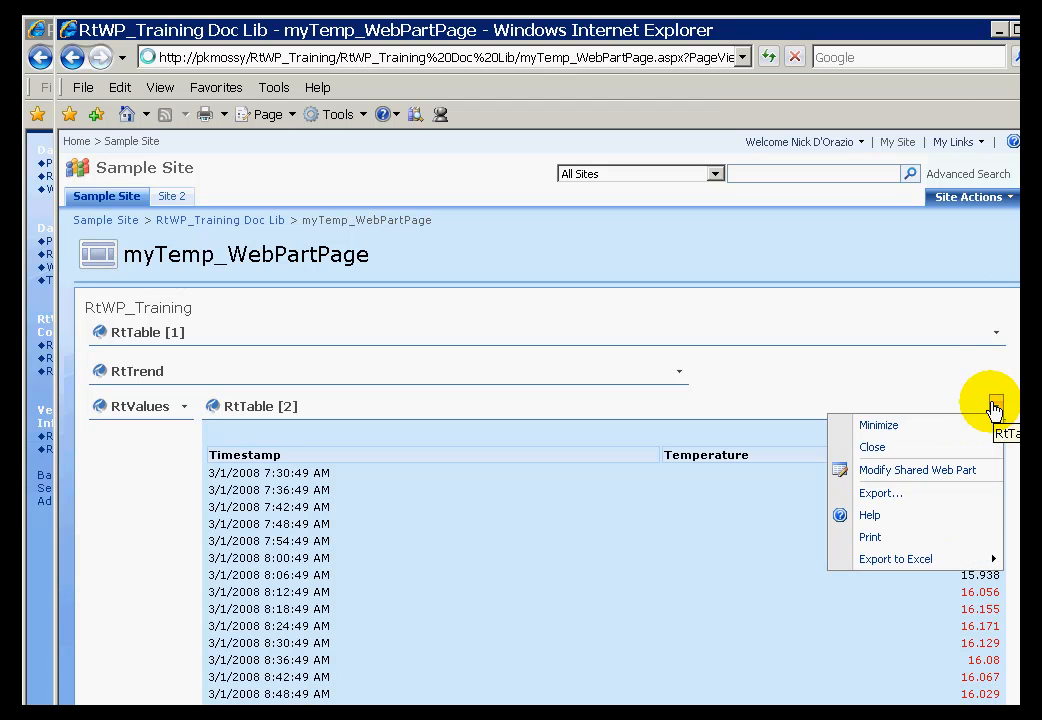
left_click(886, 427)
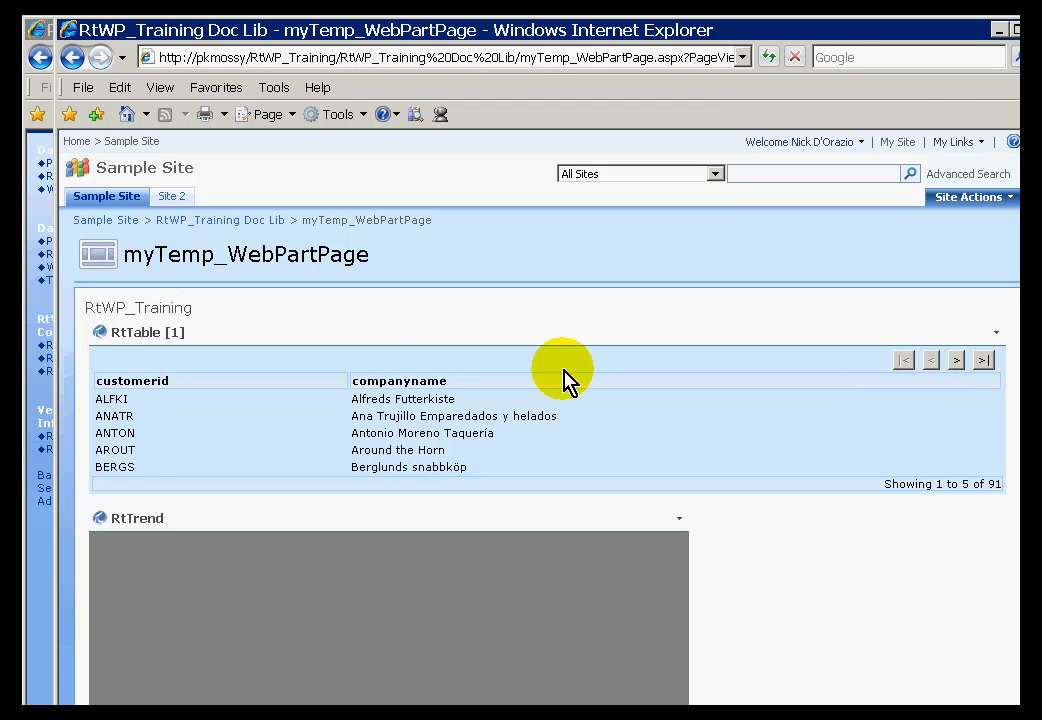
left_click(106, 419)
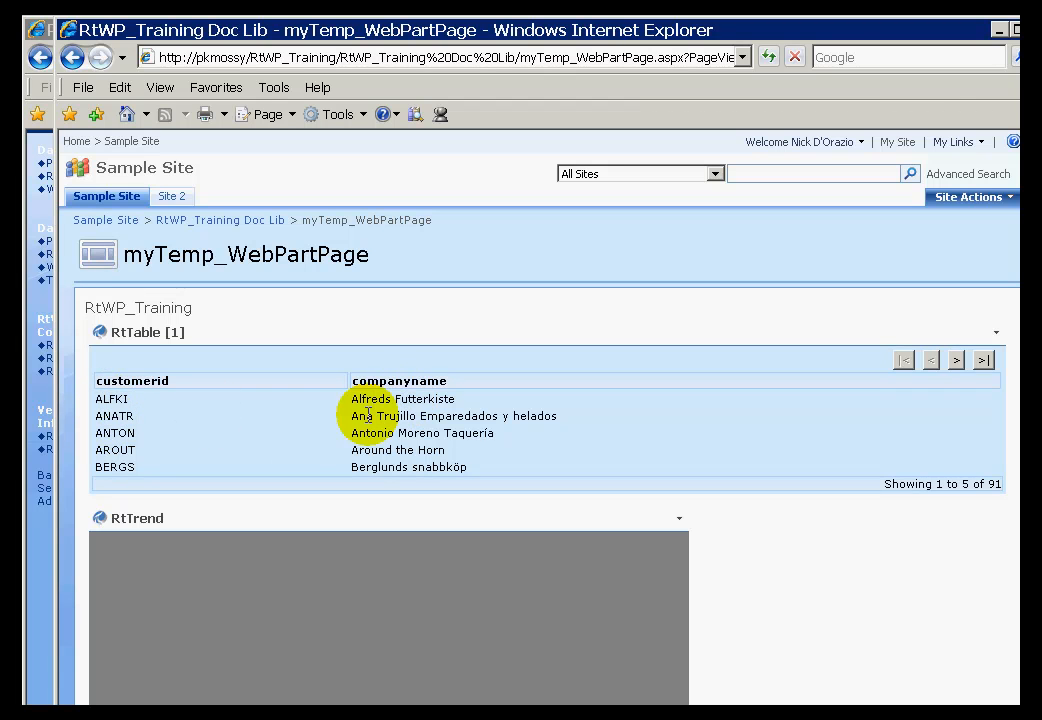
left_click(111, 401)
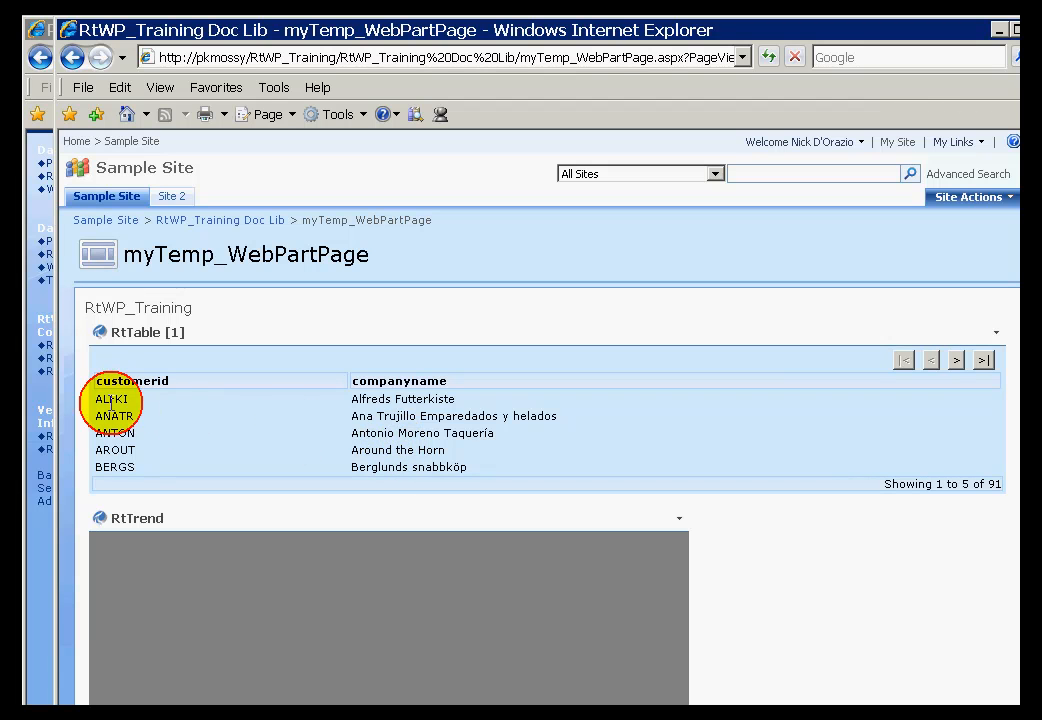
left_click(392, 401)
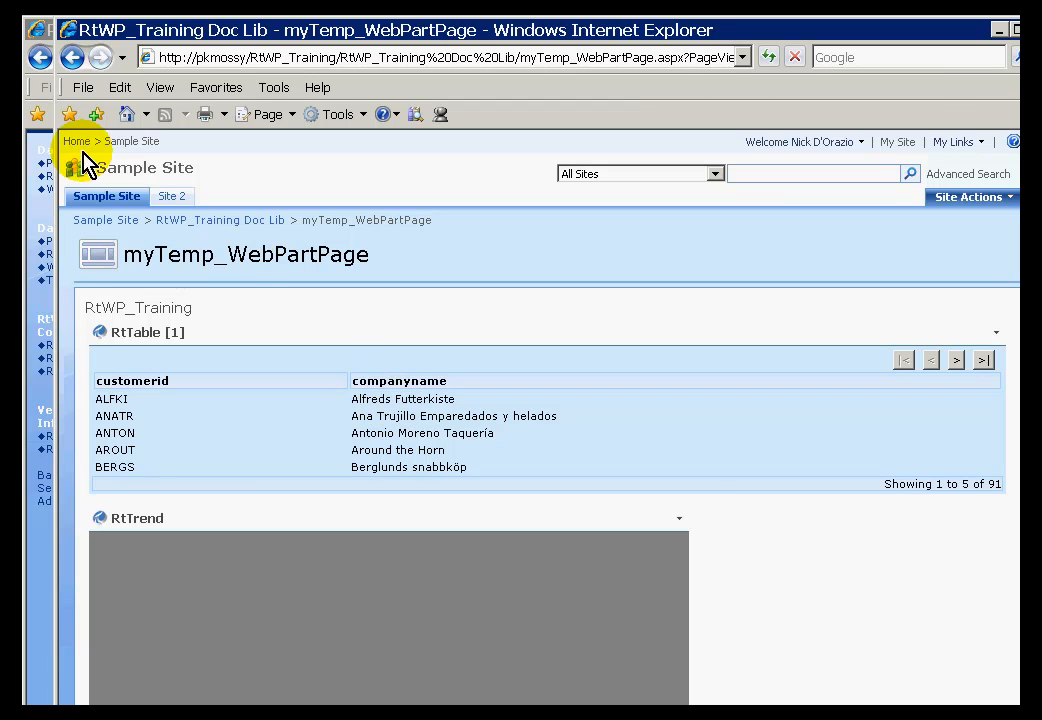
left_click(44, 32)
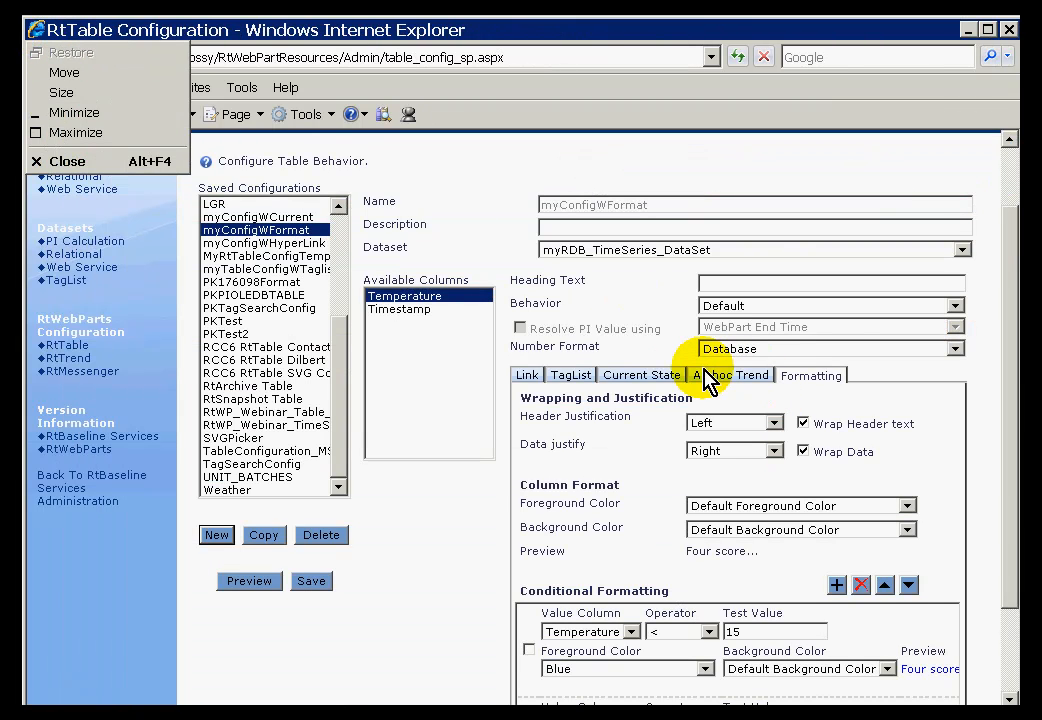
left_click(952, 307)
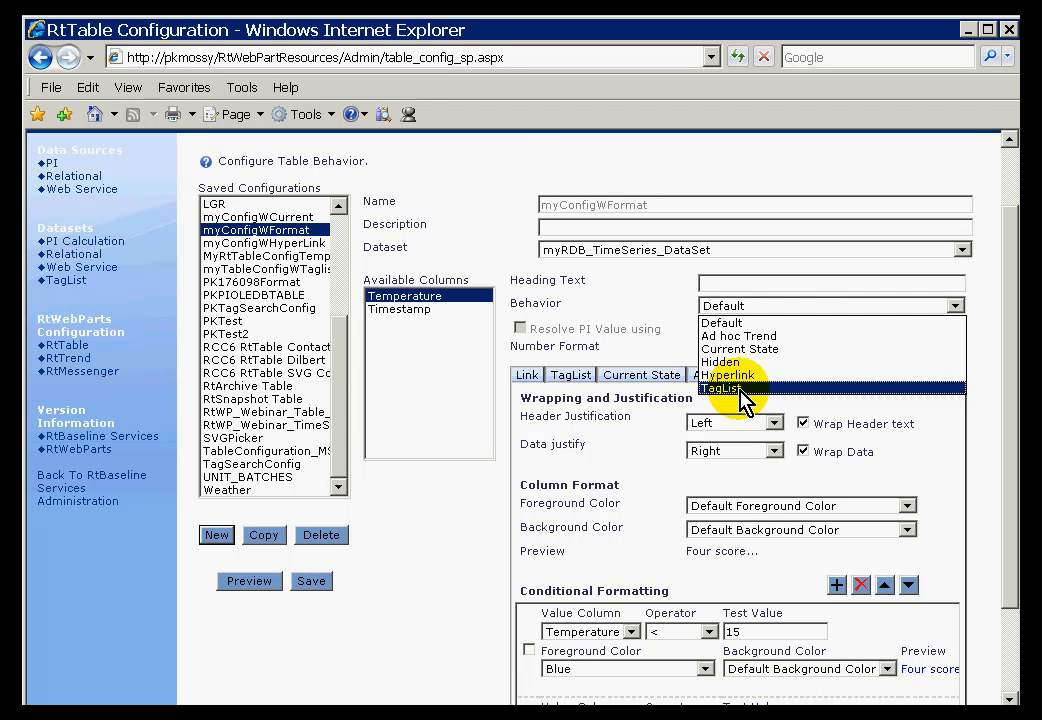
left_click(490, 164)
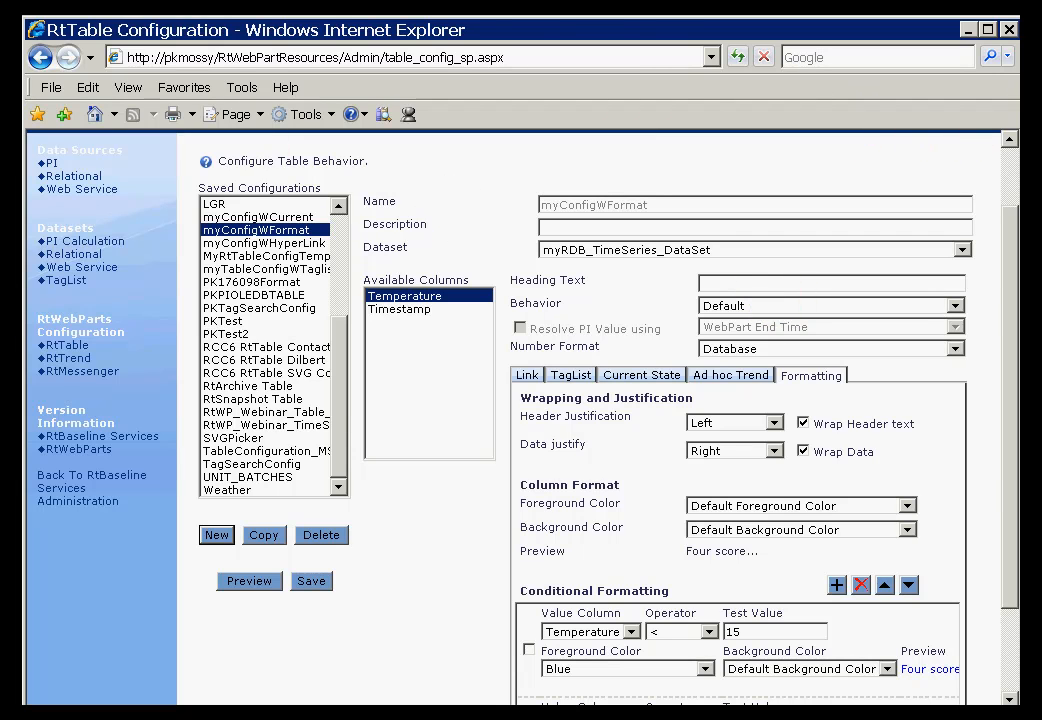
key("alt+Tab")
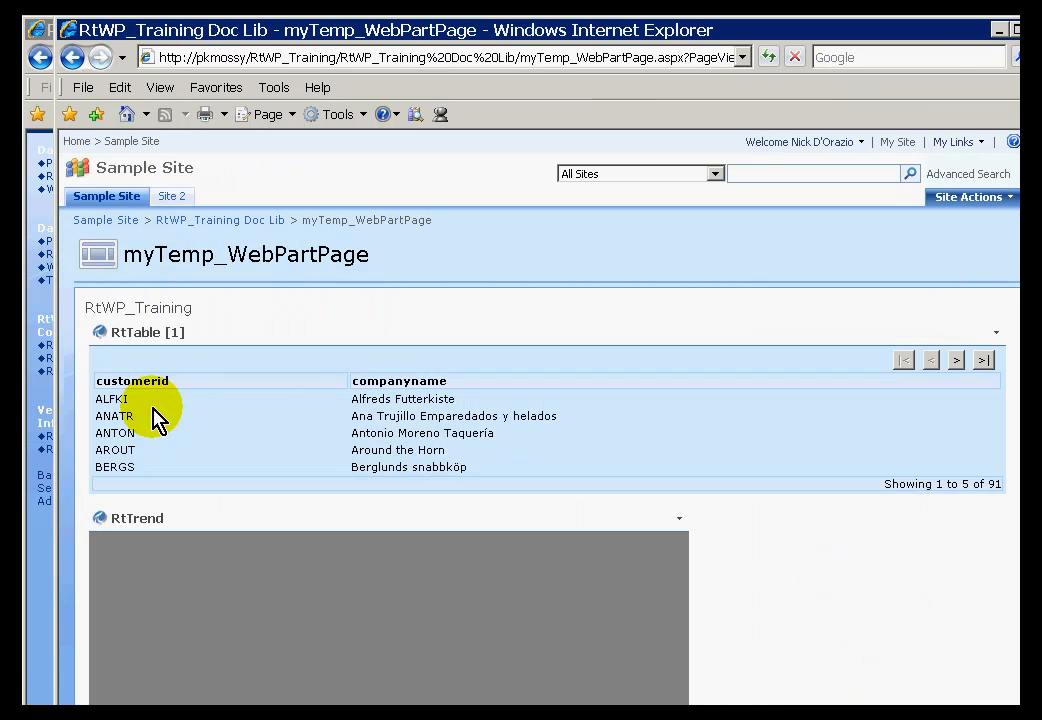
Choose Modify Shared Web Part for RtTable [1] to open its property pane
left_click(121, 408)
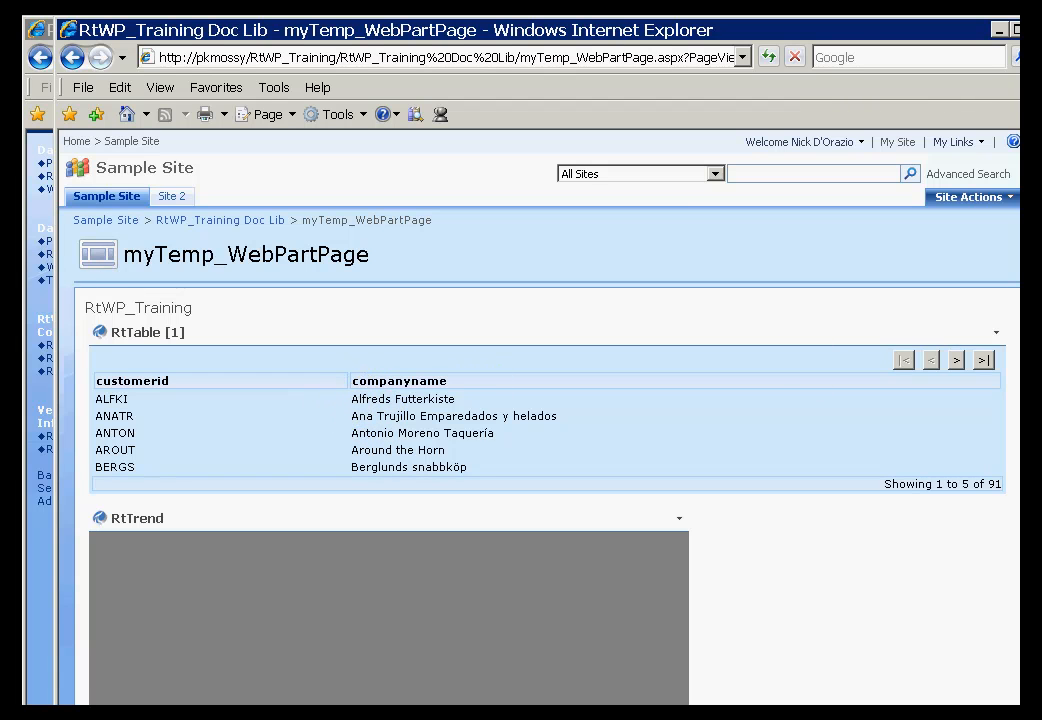
left_click(996, 336)
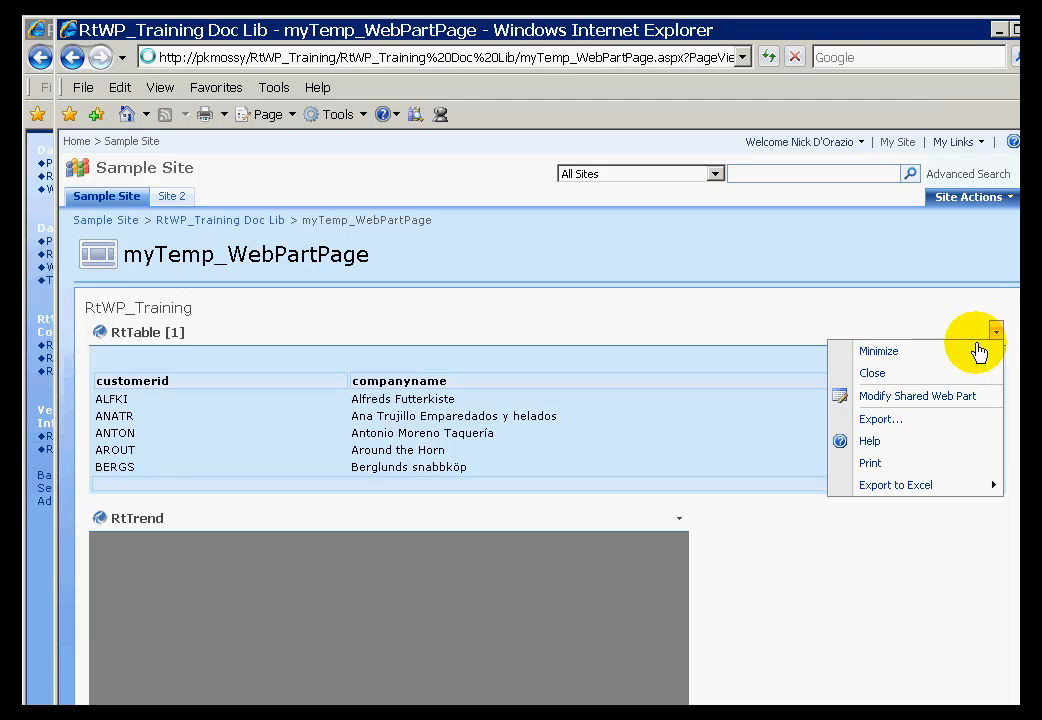
left_click(903, 406)
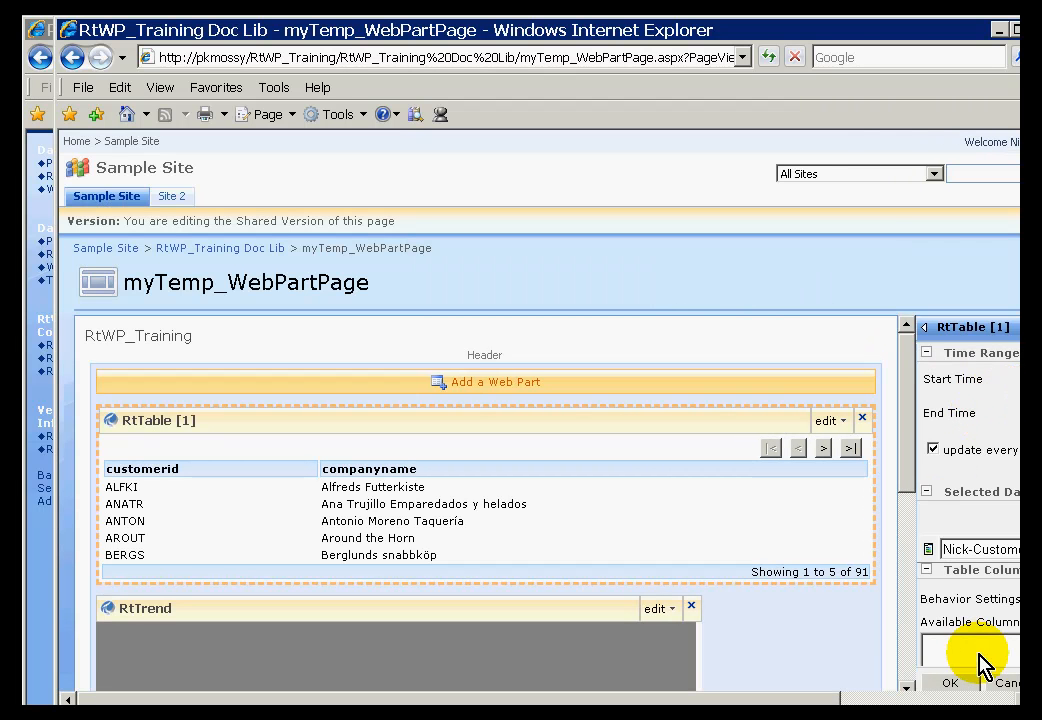
Select the saved myConfigWHyperLink behaviour configuration in RtTable [1]'s tool pane
left_click(972, 697)
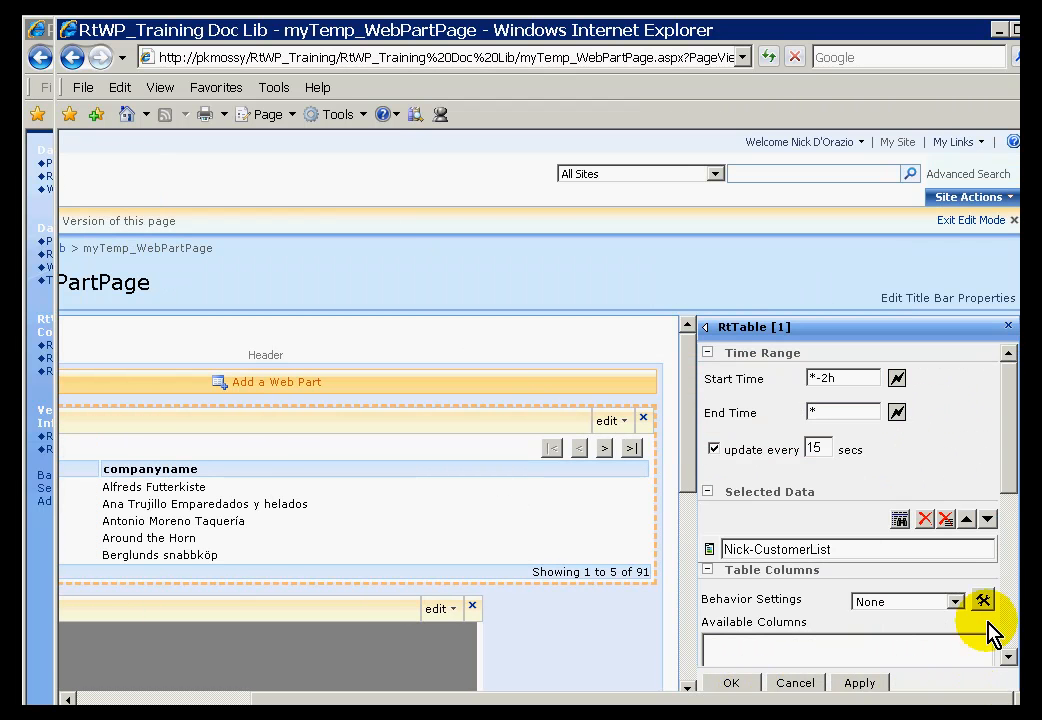
left_click_drag(1012, 447, 1003, 504)
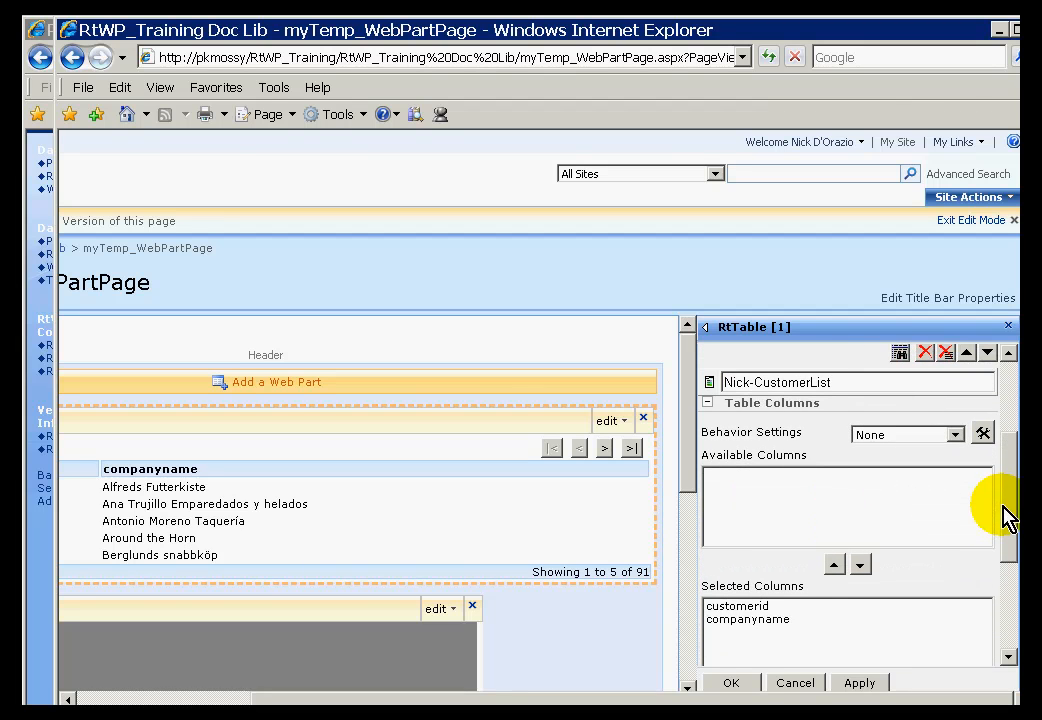
left_click(956, 436)
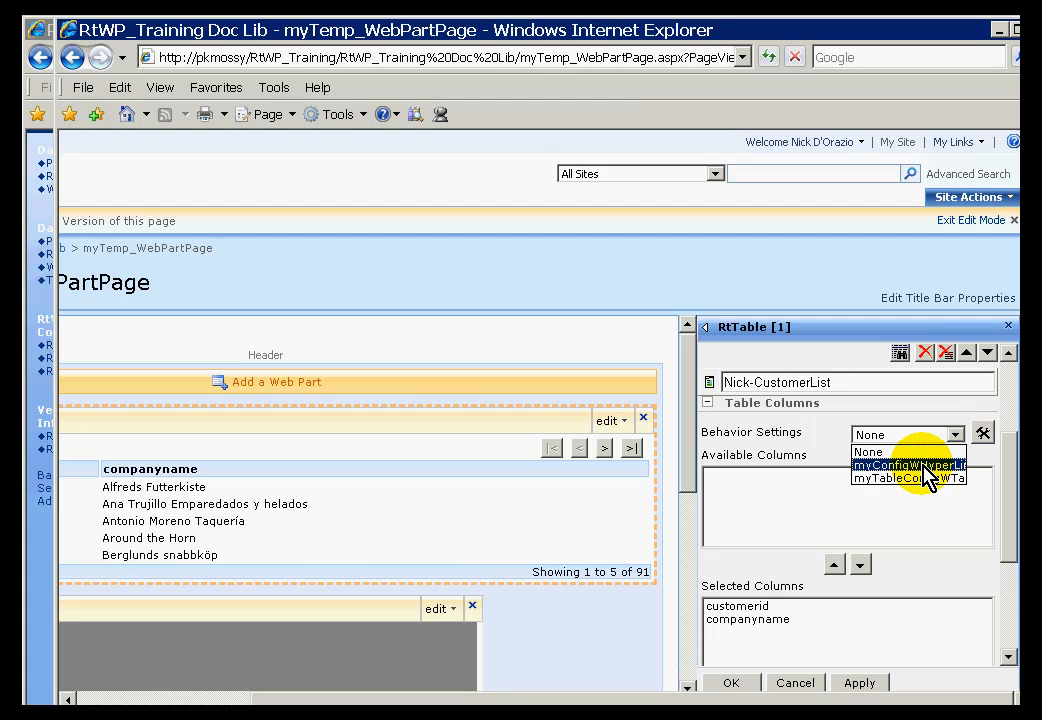
left_click(925, 467)
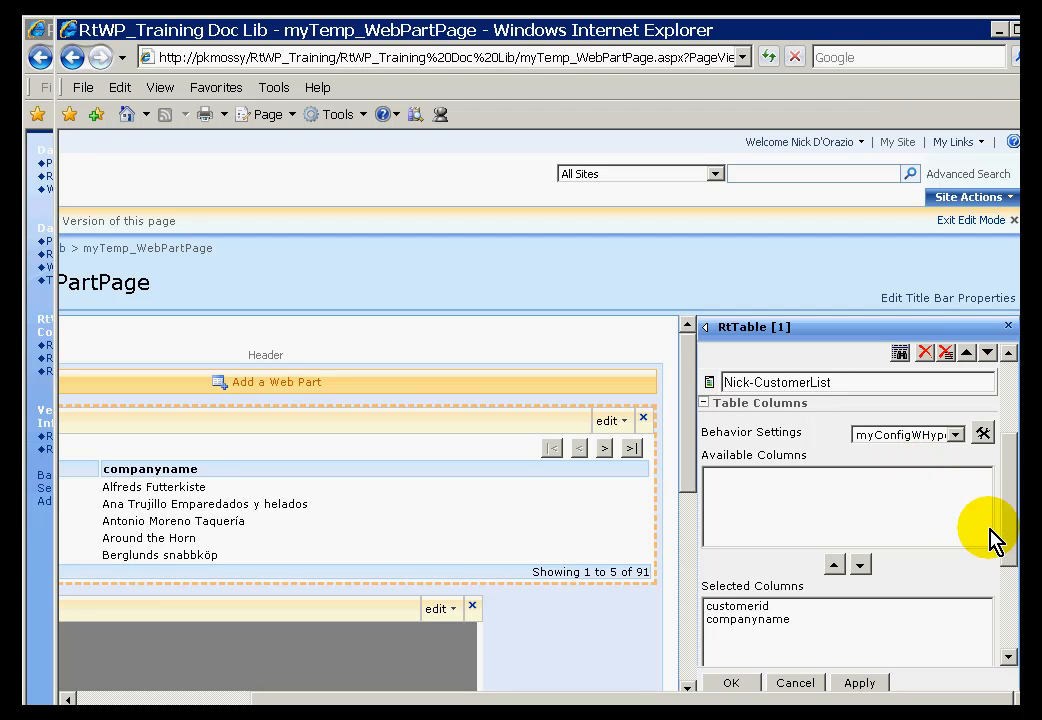
left_click_drag(1005, 516, 1006, 632)
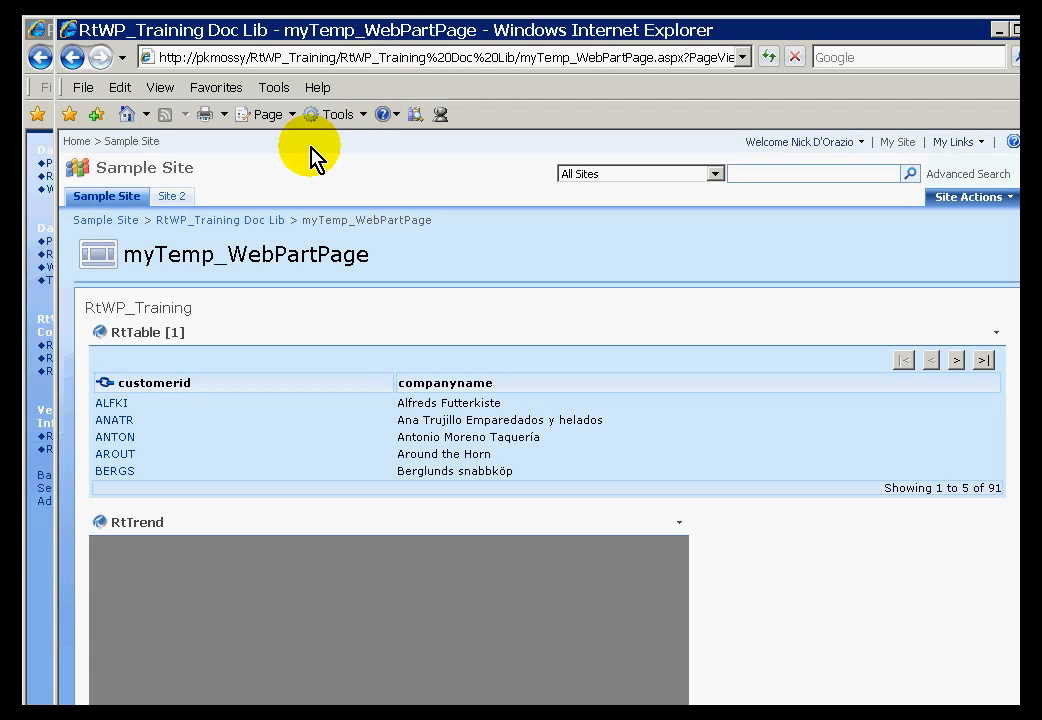
Open and close the ALFKI and ANATR document libraries through their customerid links
left_click(113, 406)
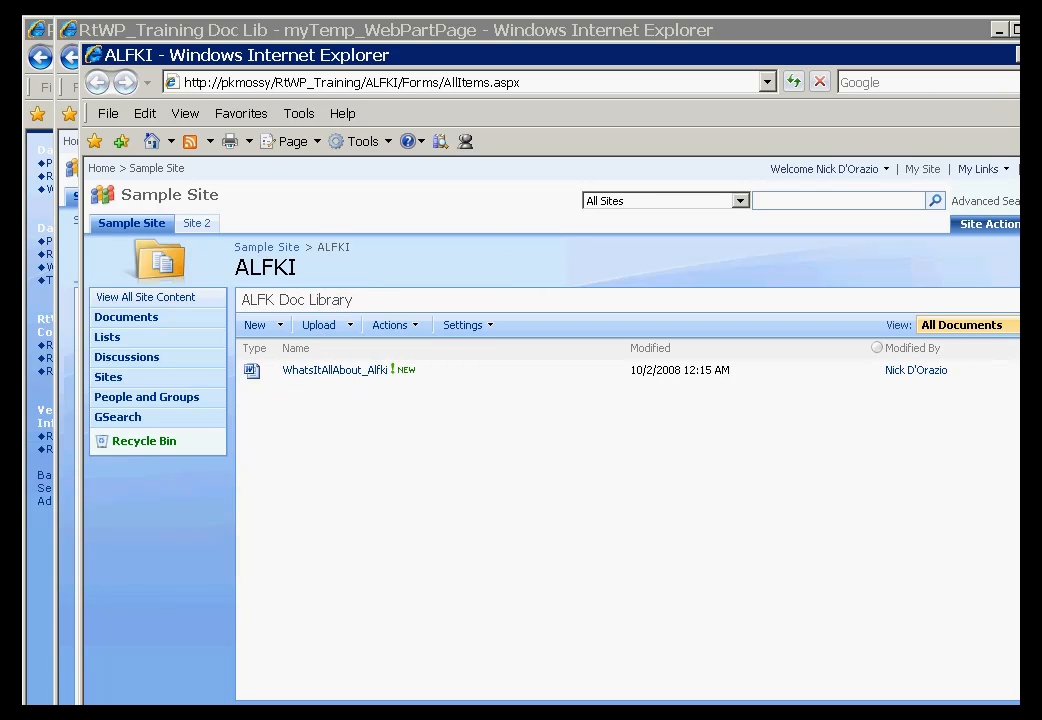
left_click(1041, 55)
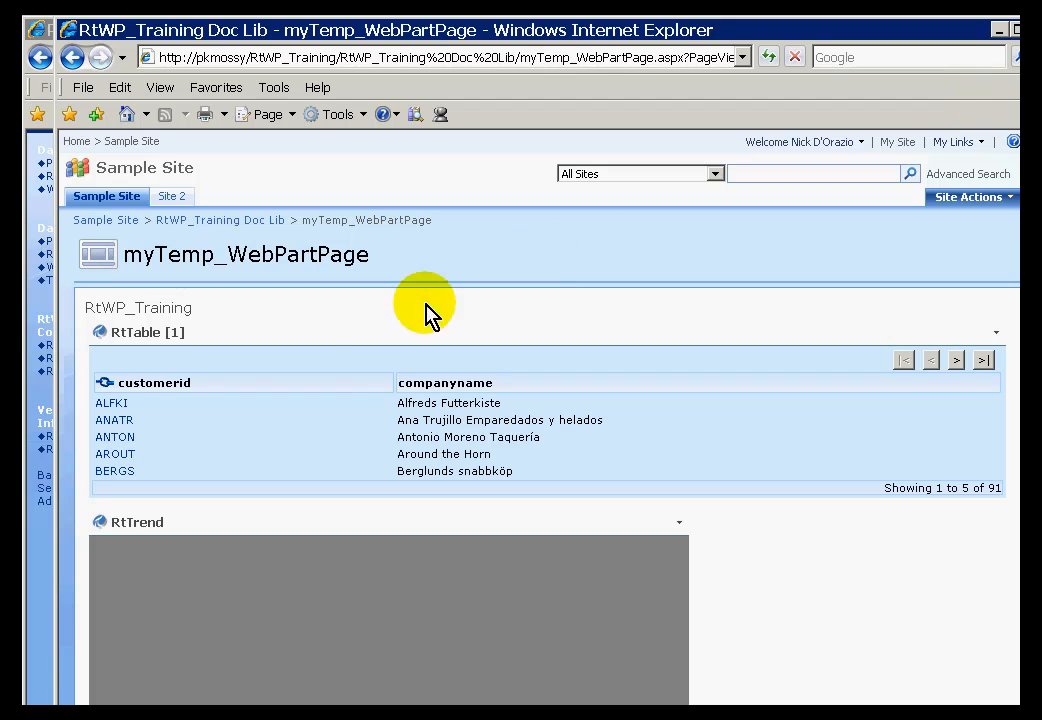
left_click(114, 420)
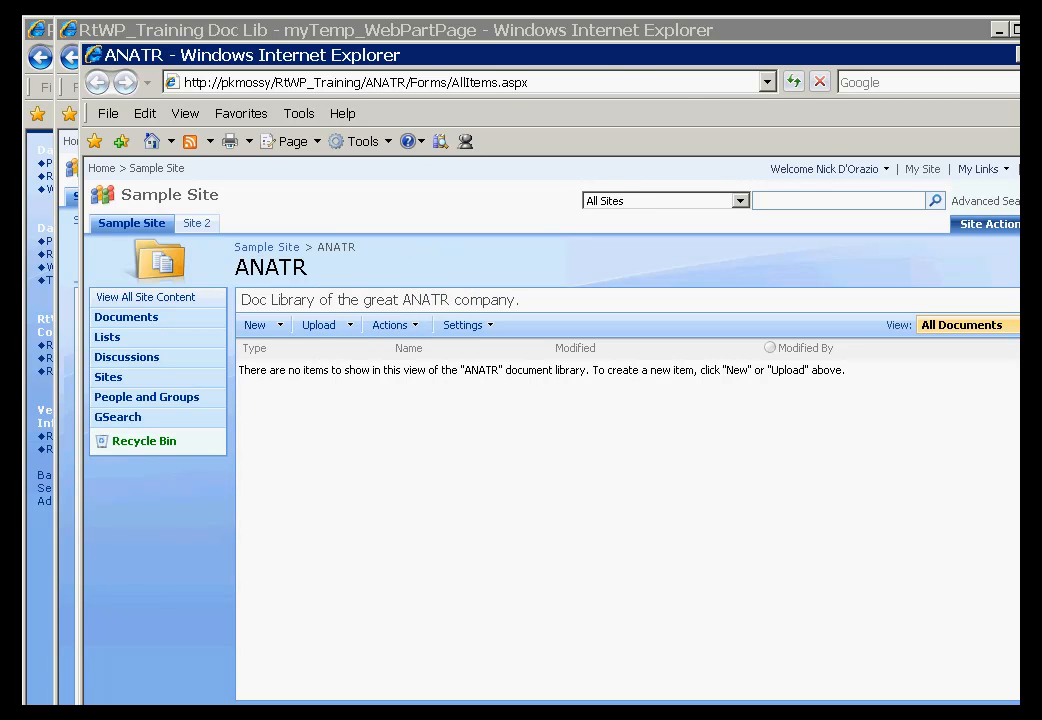
left_click(1040, 55)
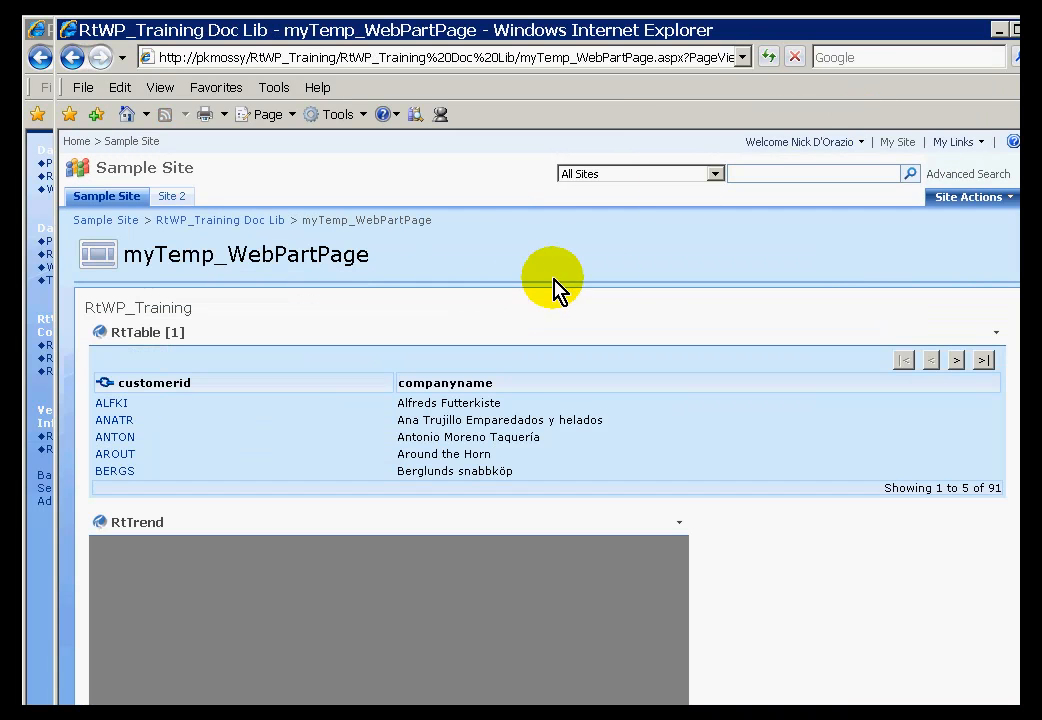
left_click(40, 34)
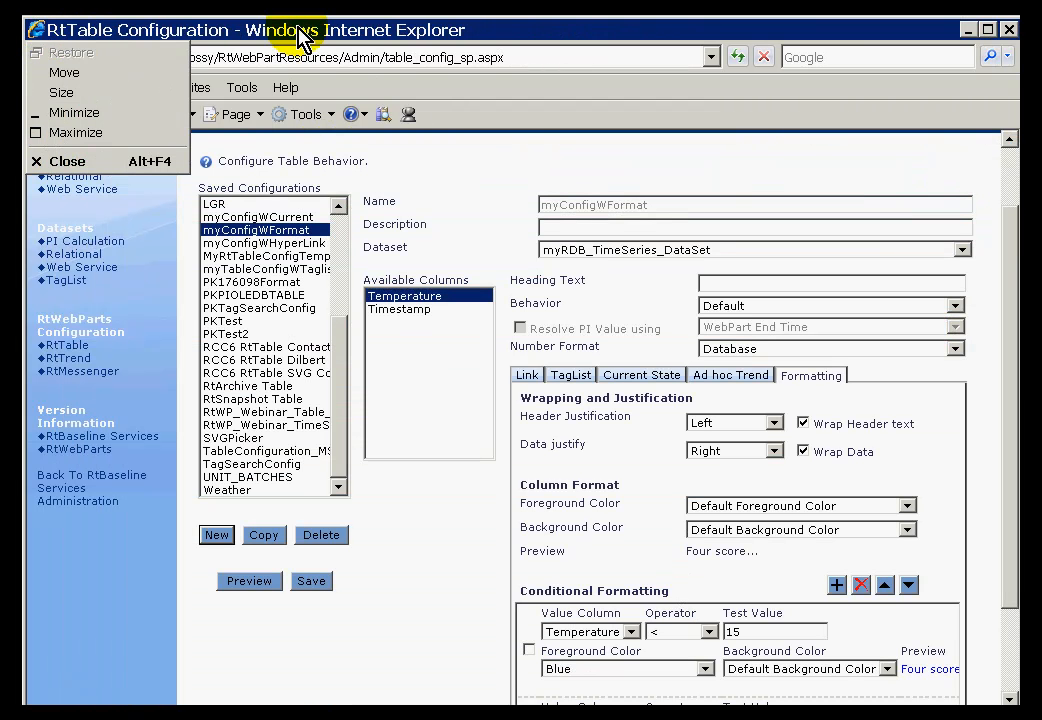
left_click(428, 28)
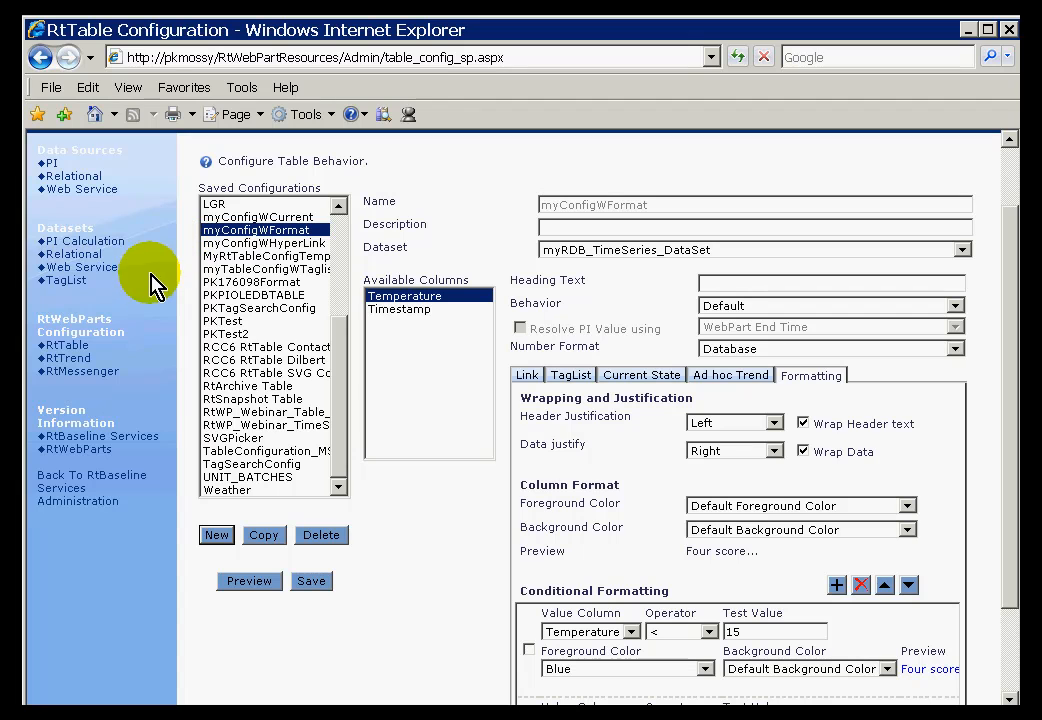
left_click(253, 243)
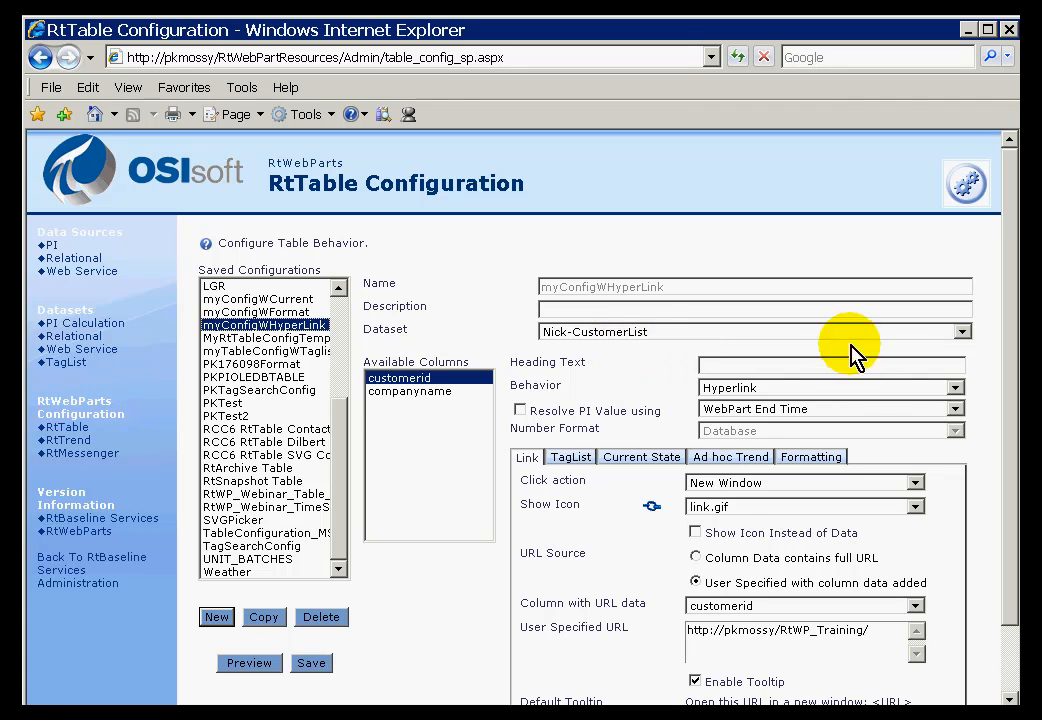
left_click(954, 391)
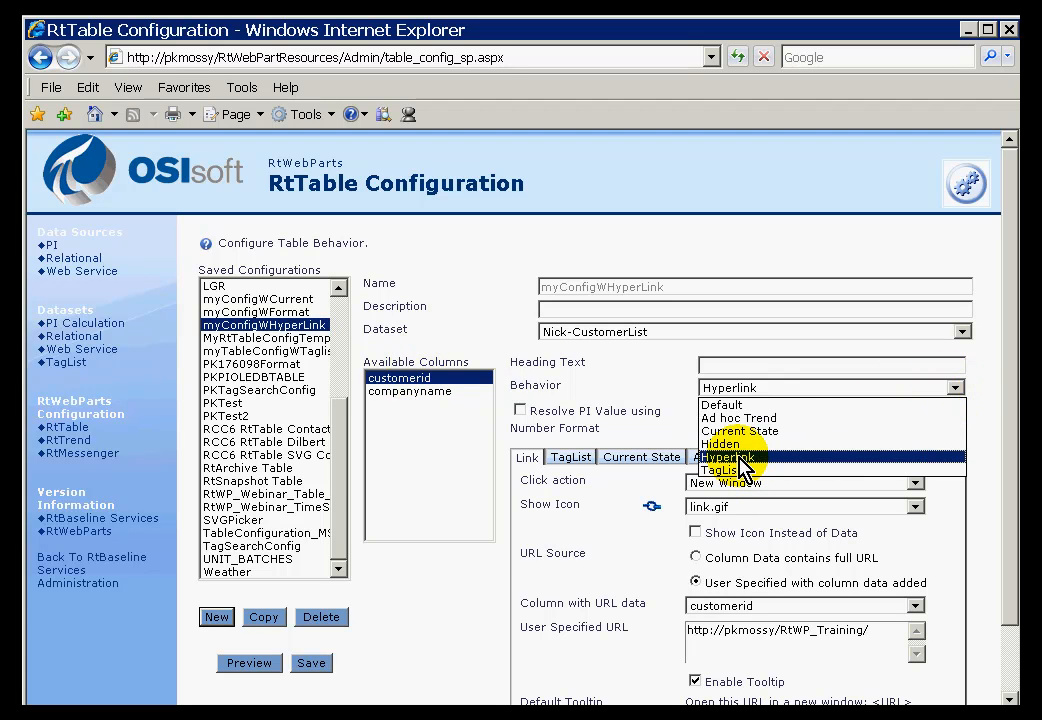
left_click(679, 430)
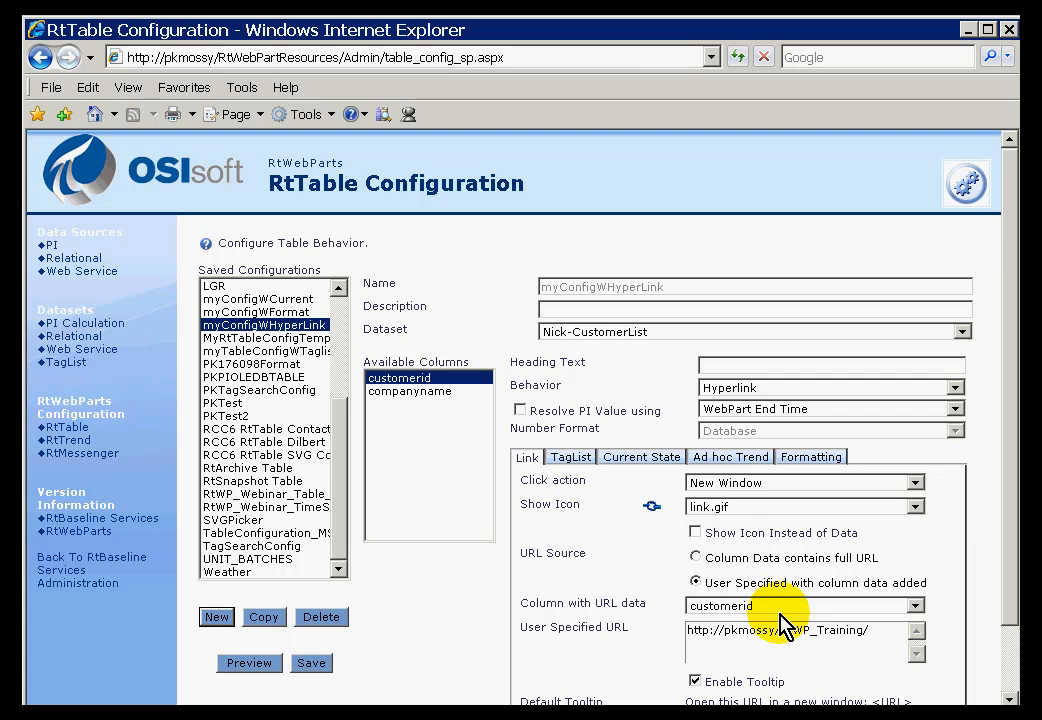
left_click_drag(866, 630, 646, 628)
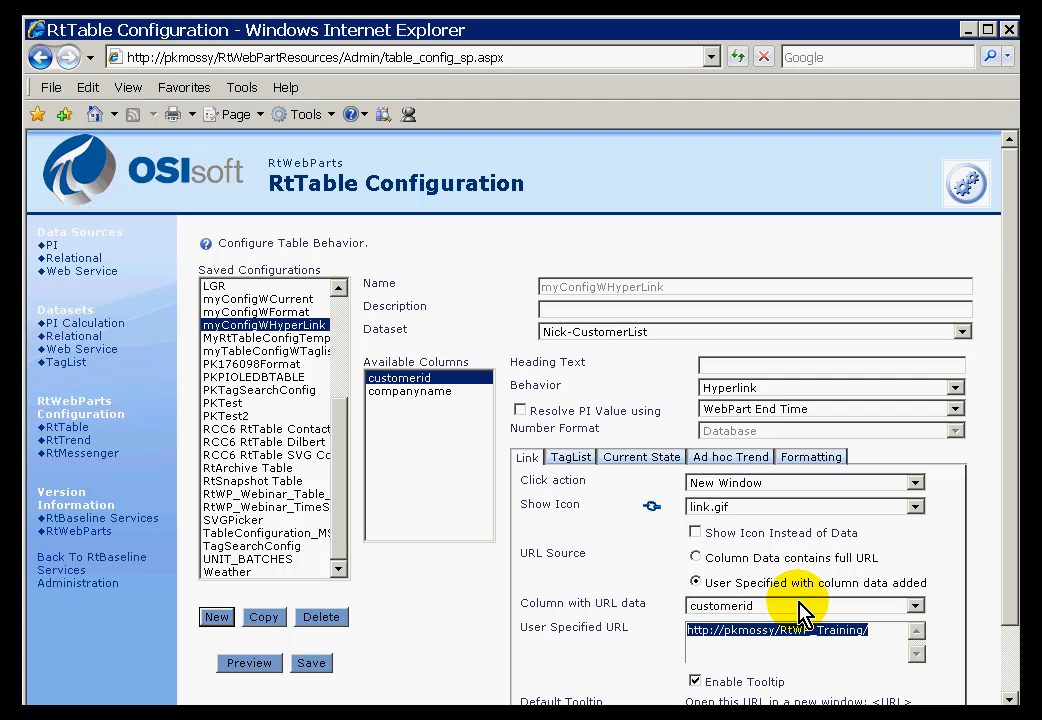
left_click(766, 609)
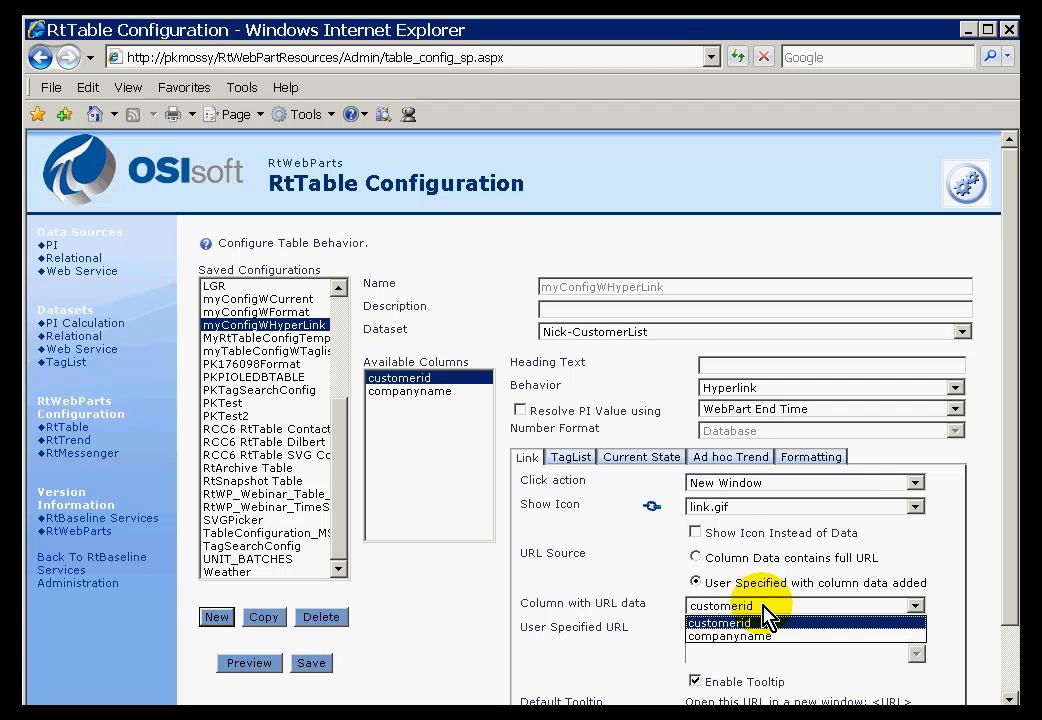
left_click(764, 612)
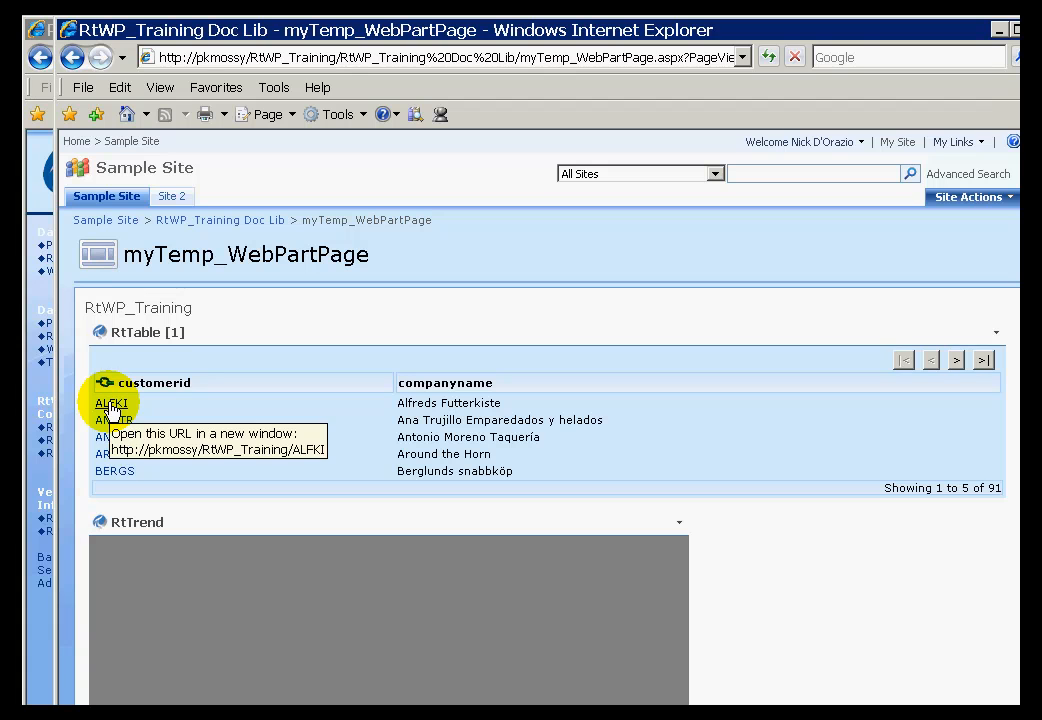
left_click(110, 405)
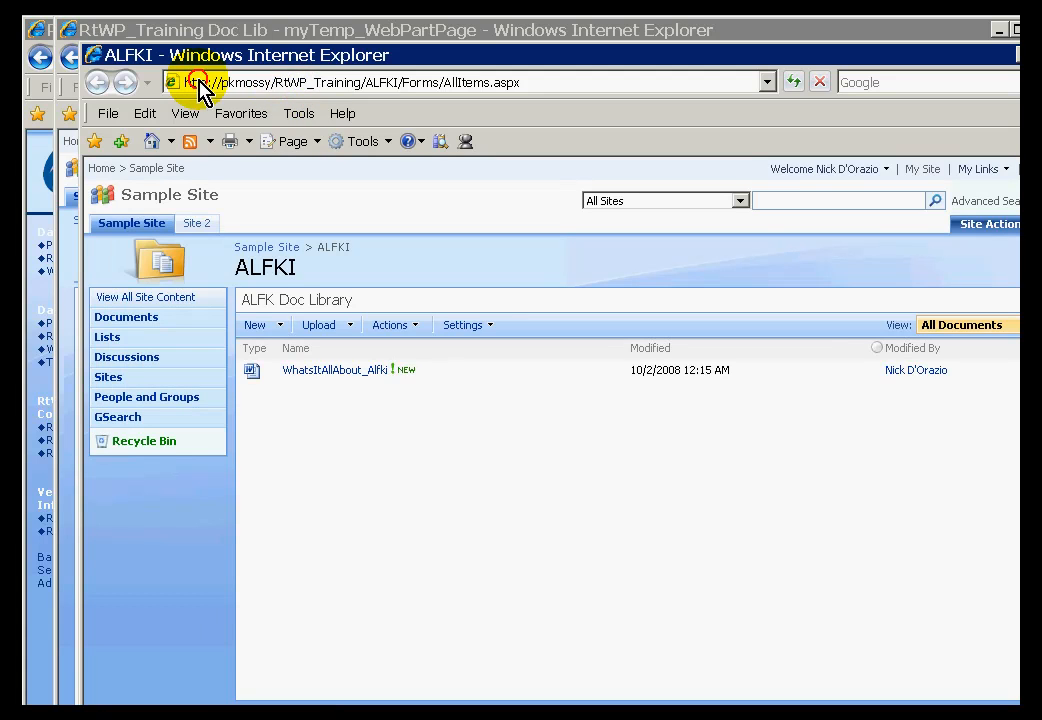
left_click(200, 84)
left_click(362, 82)
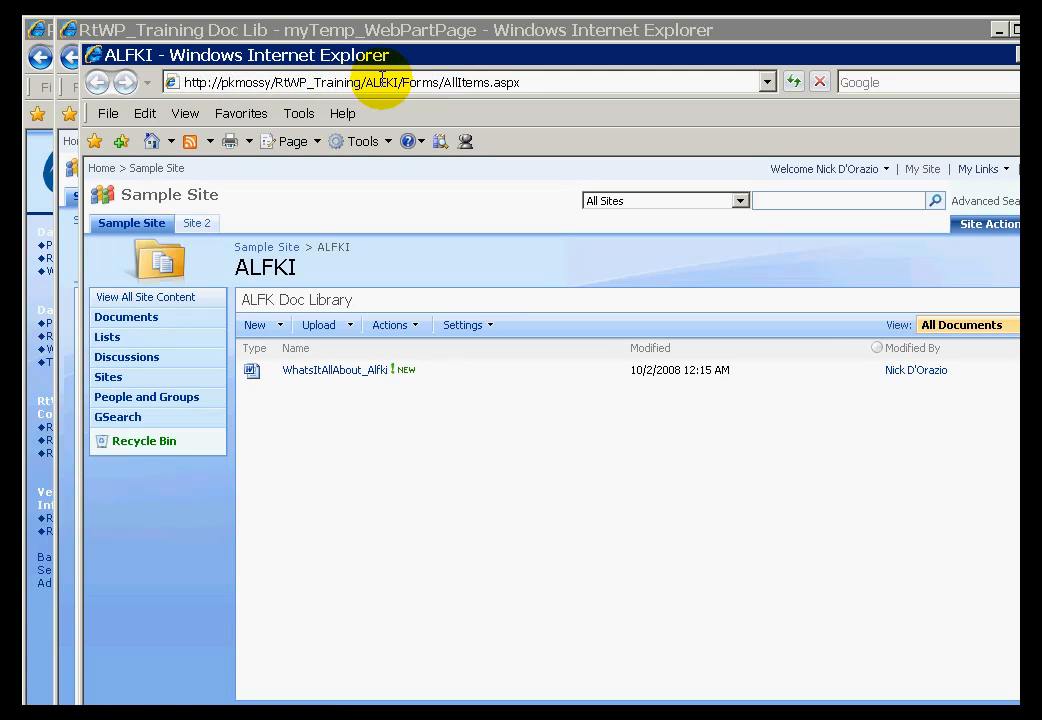
left_click_drag(364, 82, 150, 70)
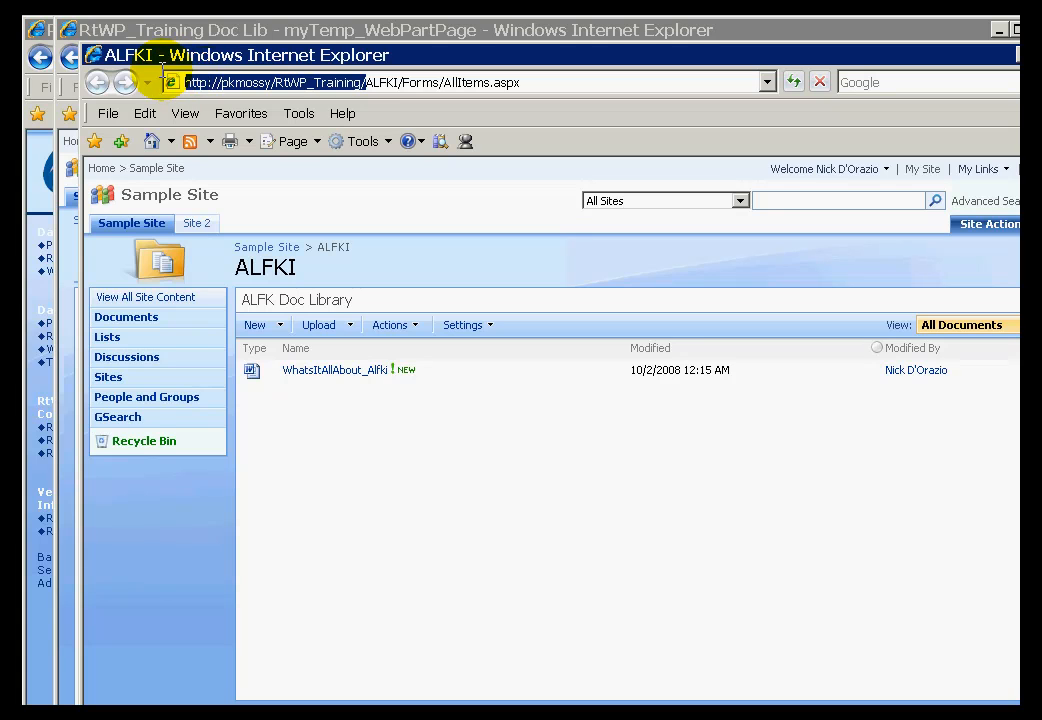
left_click_drag(369, 84, 398, 86)
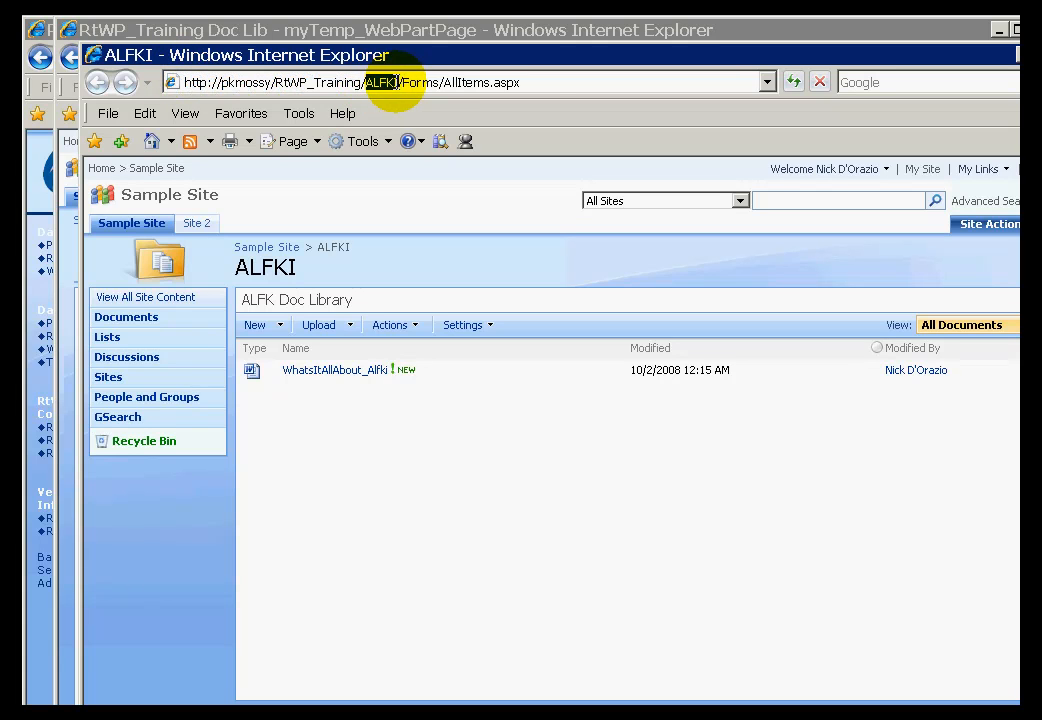
left_click(553, 75)
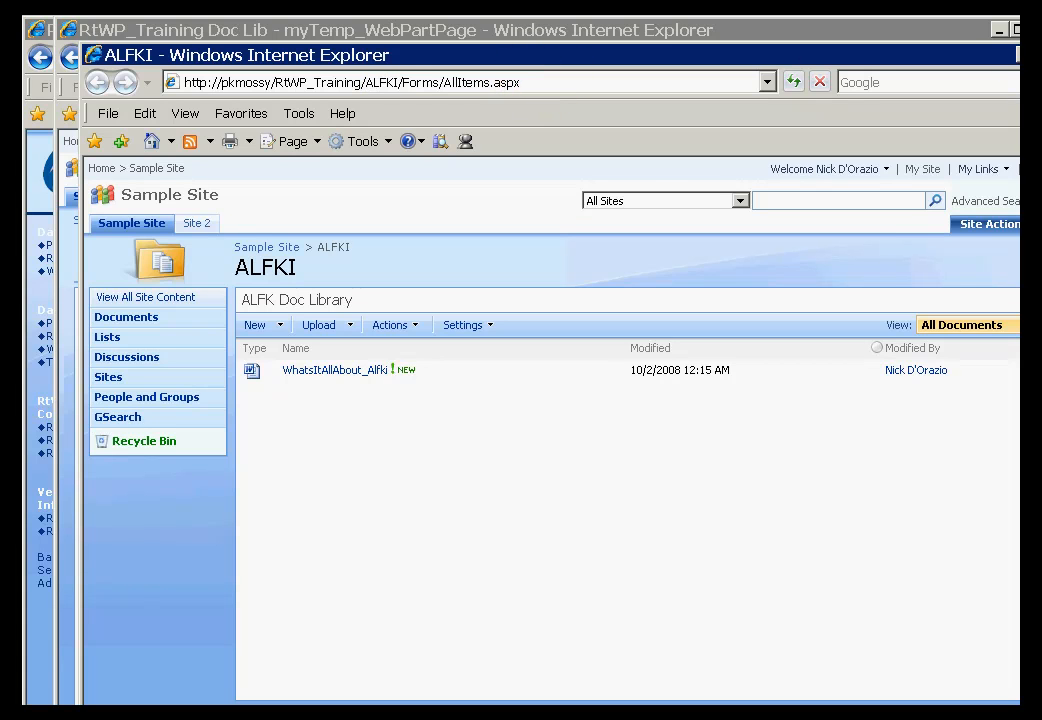
left_click(1041, 55)
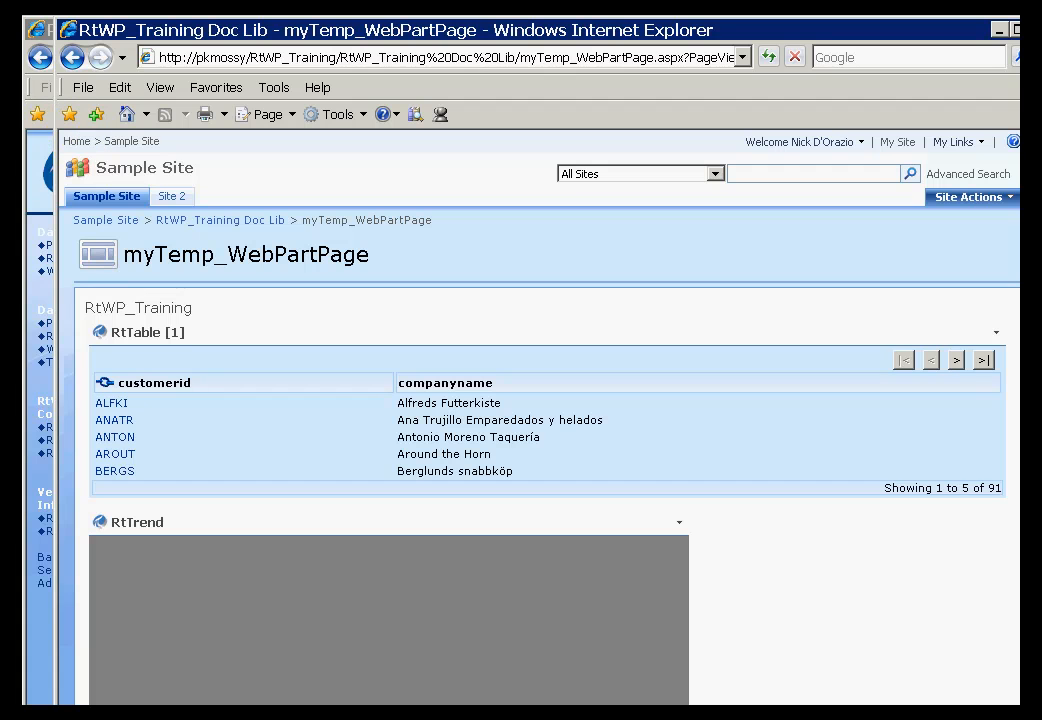
Bring back the myConfigWHyperLink configuration and confirm customerid's behaviour stays Hyperlink
left_click(35, 29)
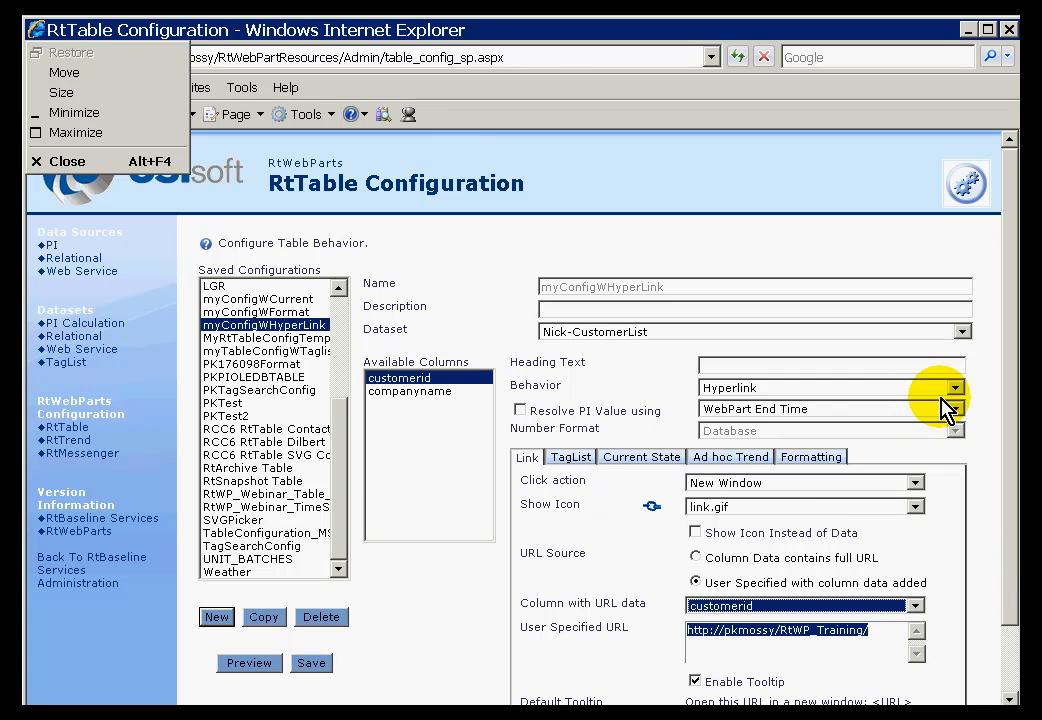
left_click(529, 40)
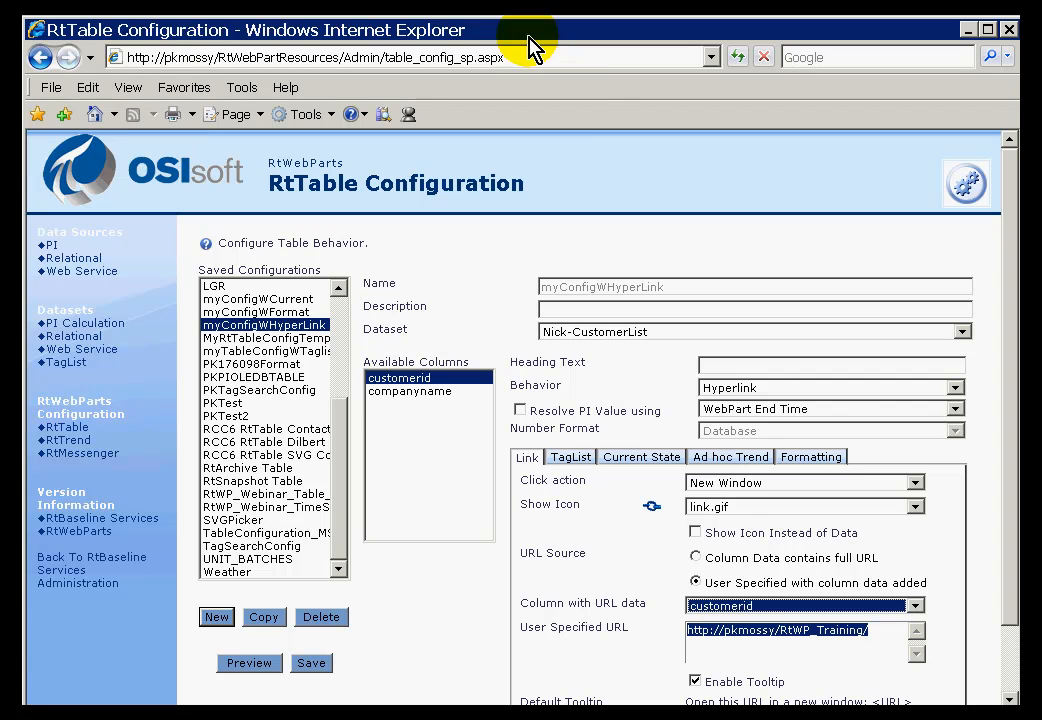
left_click(957, 391)
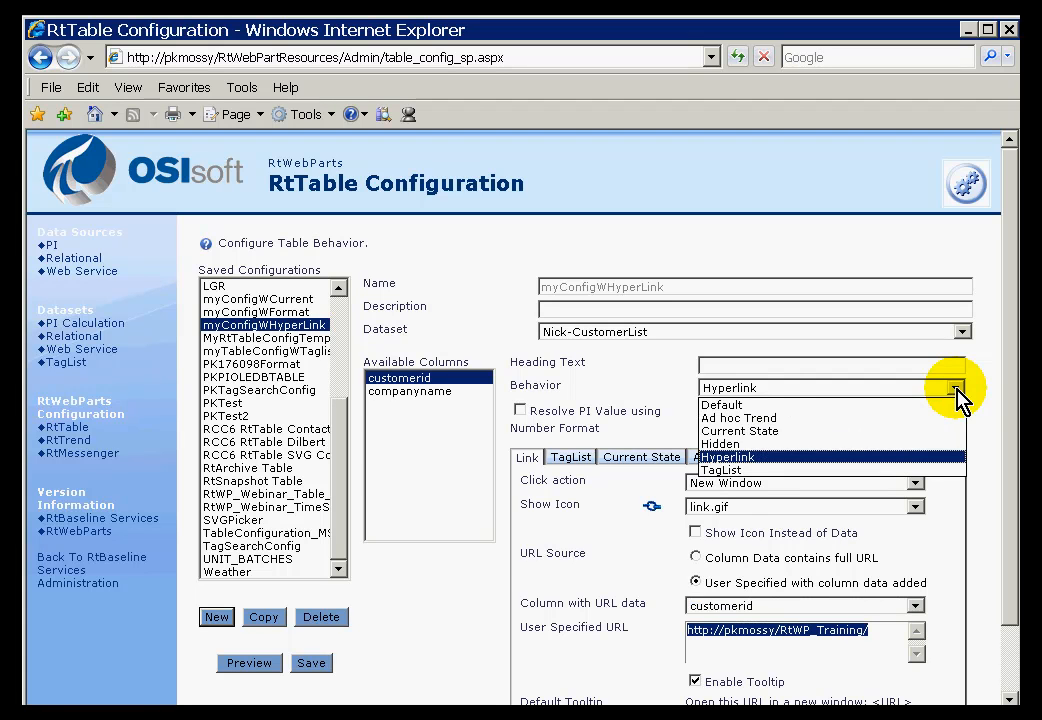
left_click(957, 391)
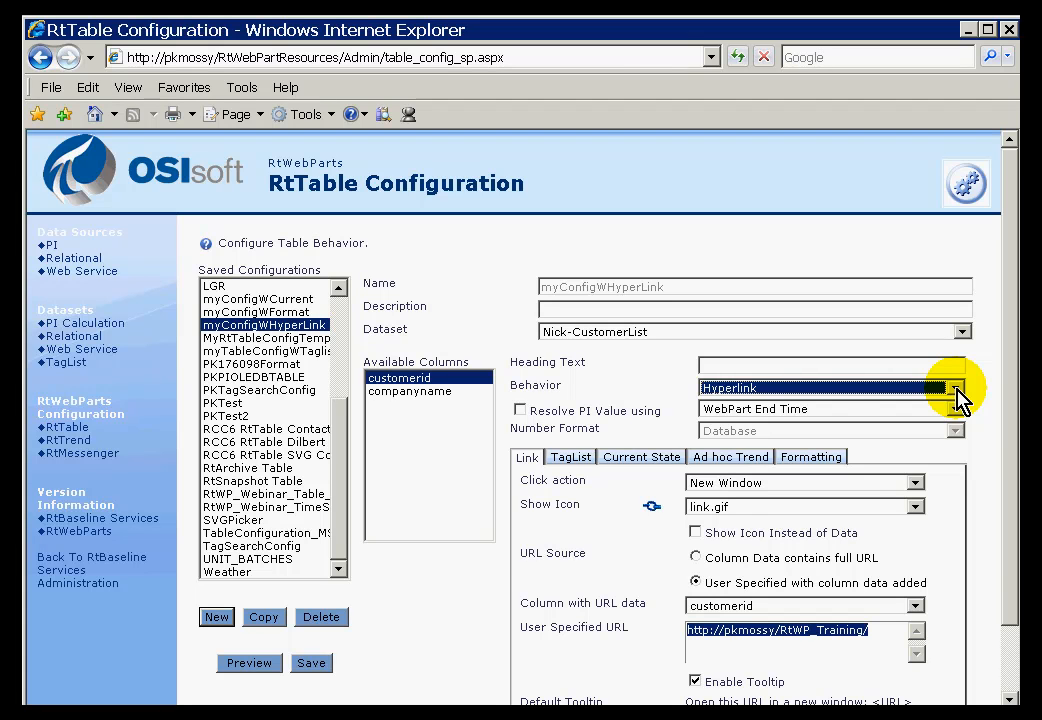
left_click(957, 391)
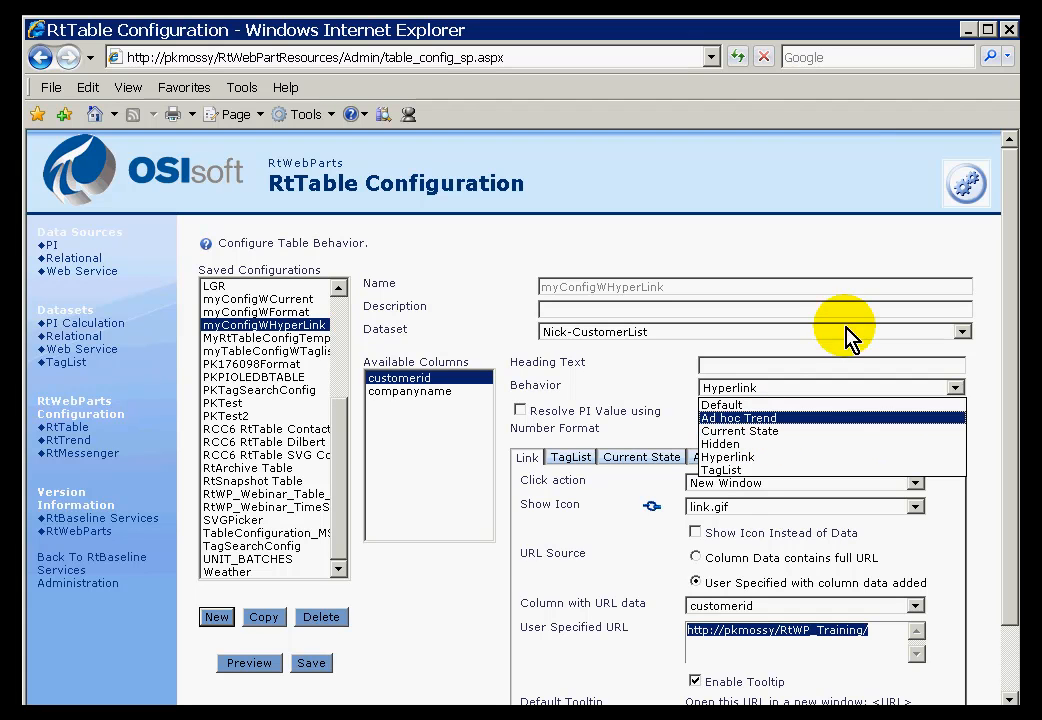
left_click(766, 175)
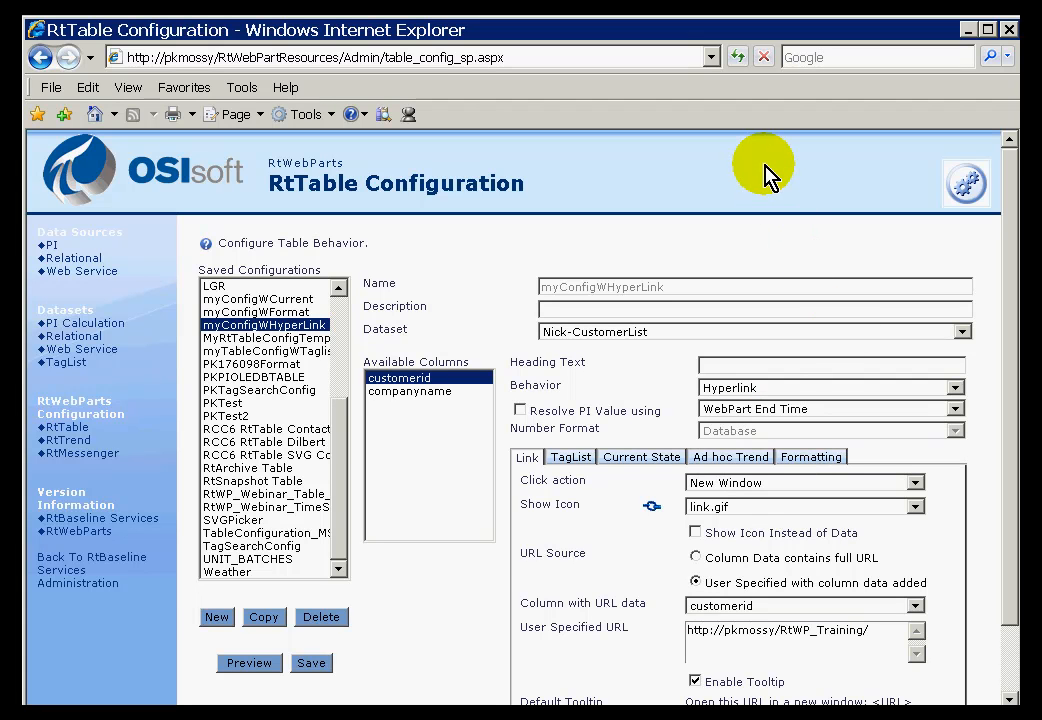